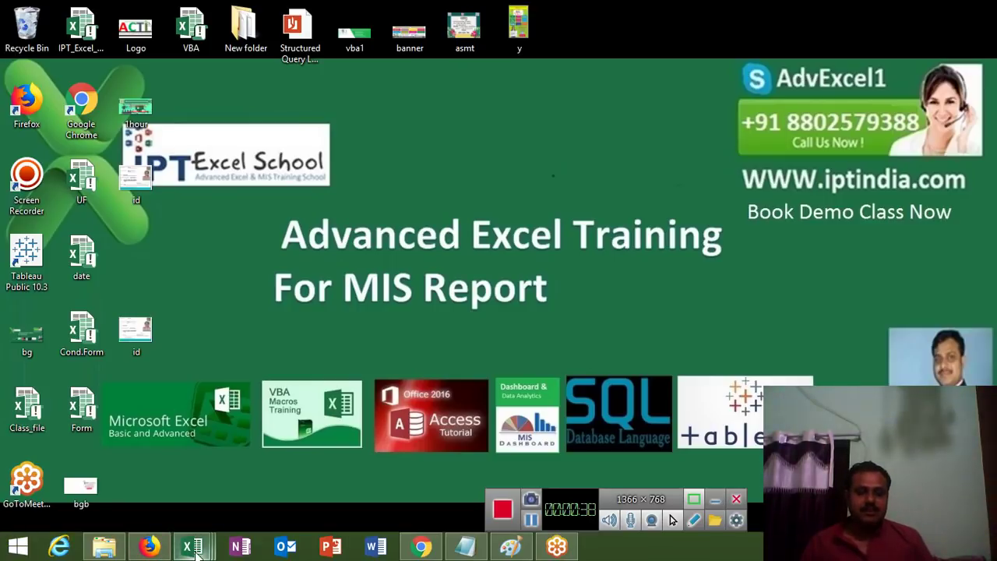
Step: Refresh the desktop twice from its right-click menu
{"action": "right_click", "coordinate": [251, 382]}
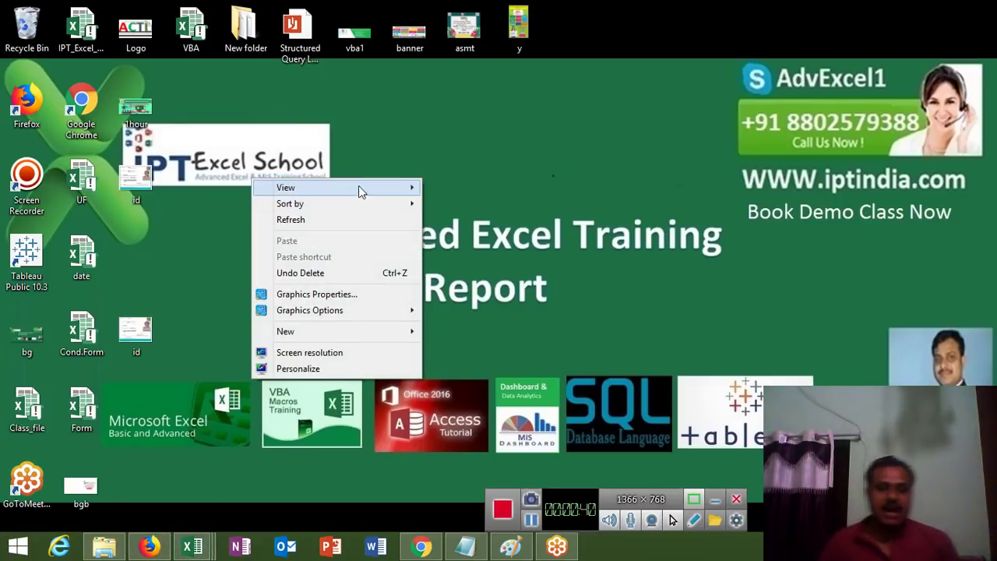
{"action": "left_click", "coordinate": [339, 220]}
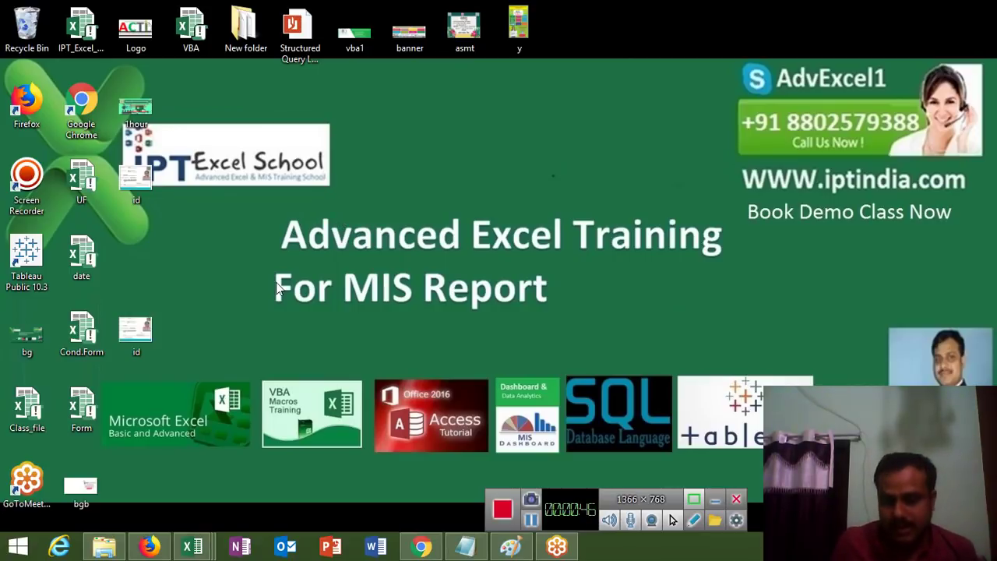
{"action": "right_click", "coordinate": [234, 304]}
{"action": "mouse_move", "coordinate": [273, 330]}
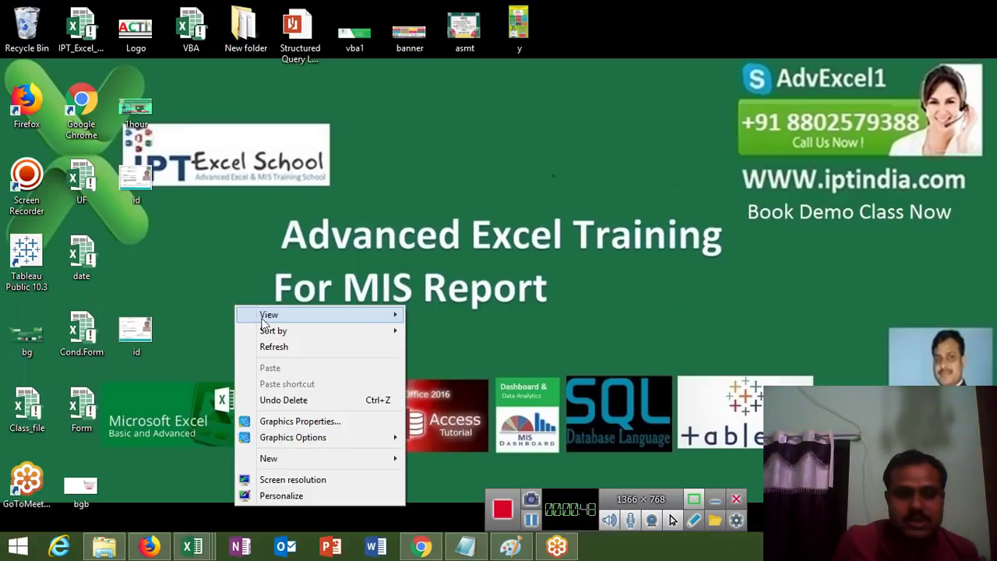
{"action": "left_click", "coordinate": [274, 346]}
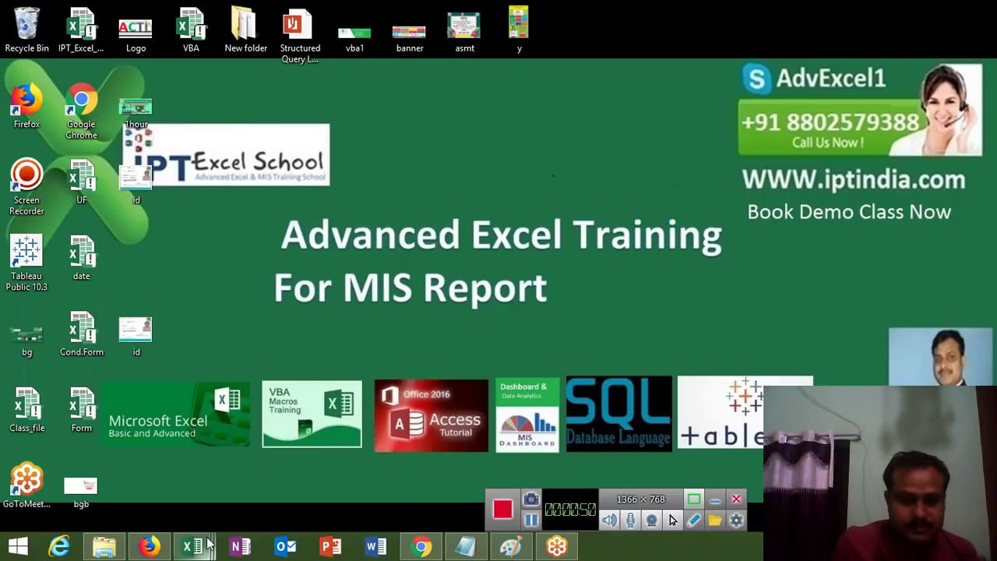
{"action": "mouse_move", "coordinate": [192, 547]}
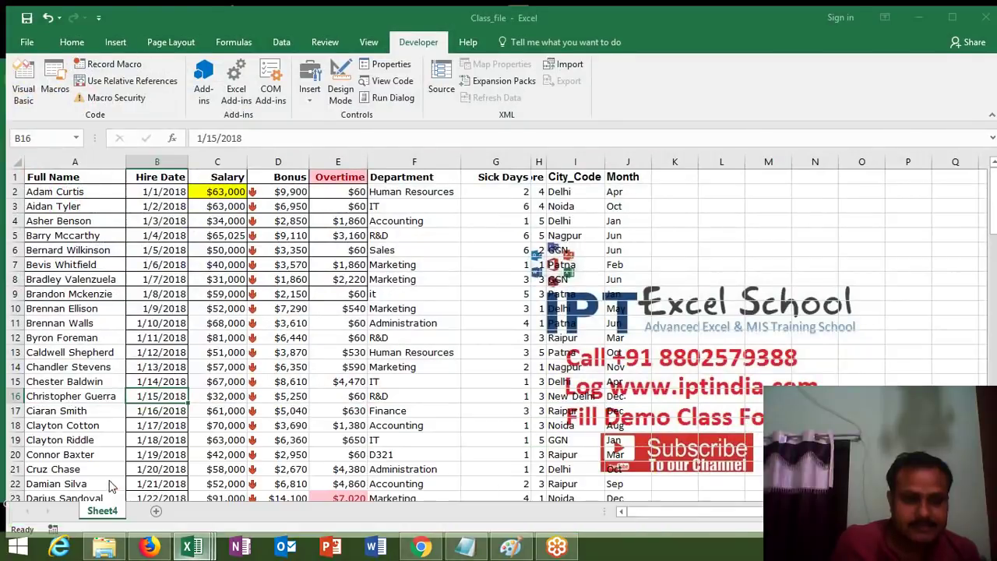
Step: Switch to Class_file, review the headers A1–H1, and autofit column H for Performance Score
{"action": "left_click", "coordinate": [93, 467]}
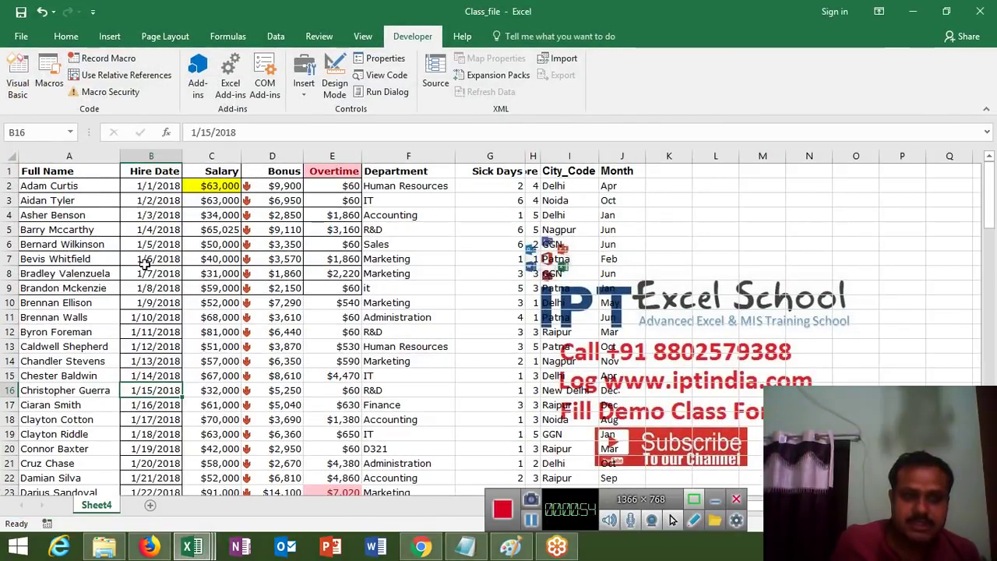
{"action": "left_click", "coordinate": [104, 173]}
{"action": "left_click", "coordinate": [140, 167]}
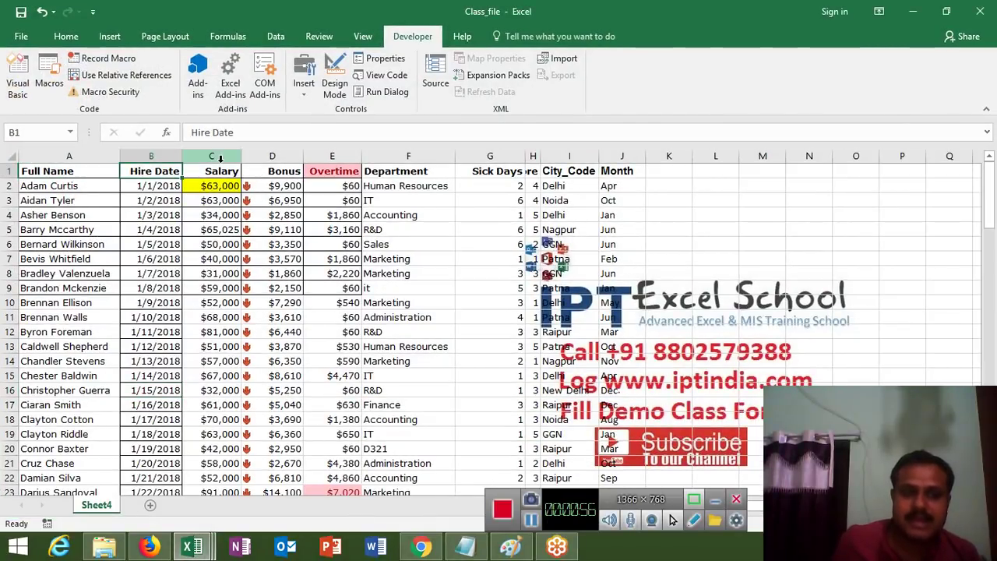
{"action": "left_click", "coordinate": [220, 181]}
{"action": "left_click", "coordinate": [263, 173]}
{"action": "left_click", "coordinate": [350, 173]}
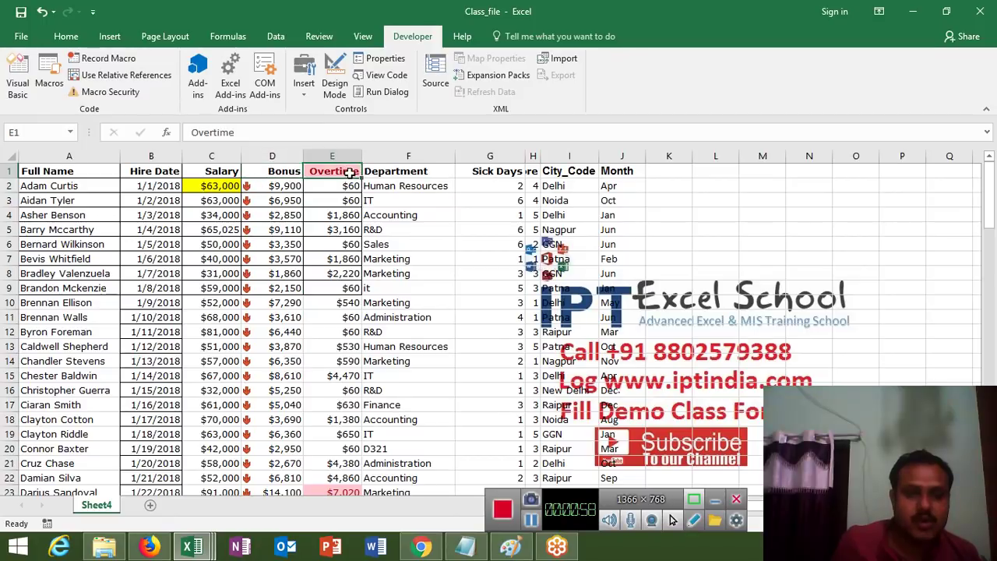
{"action": "left_click", "coordinate": [398, 171]}
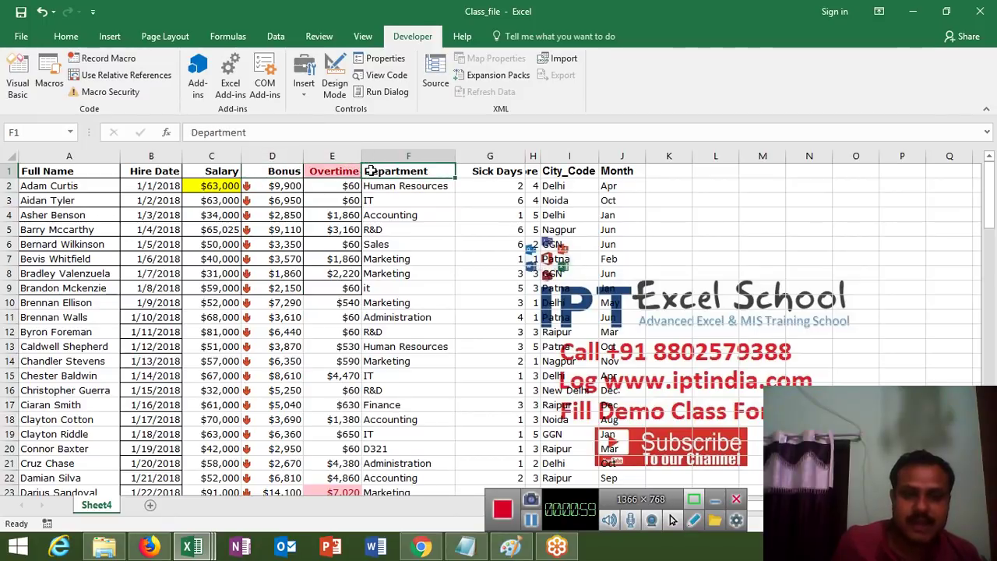
{"action": "left_click", "coordinate": [492, 173]}
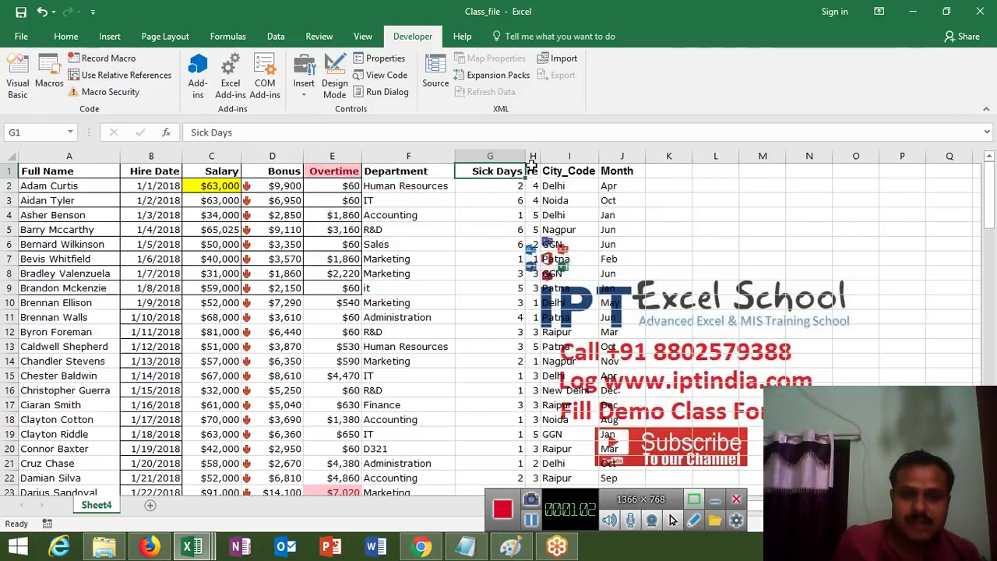
{"action": "left_click", "coordinate": [533, 171]}
{"action": "double_click", "coordinate": [537, 156]}
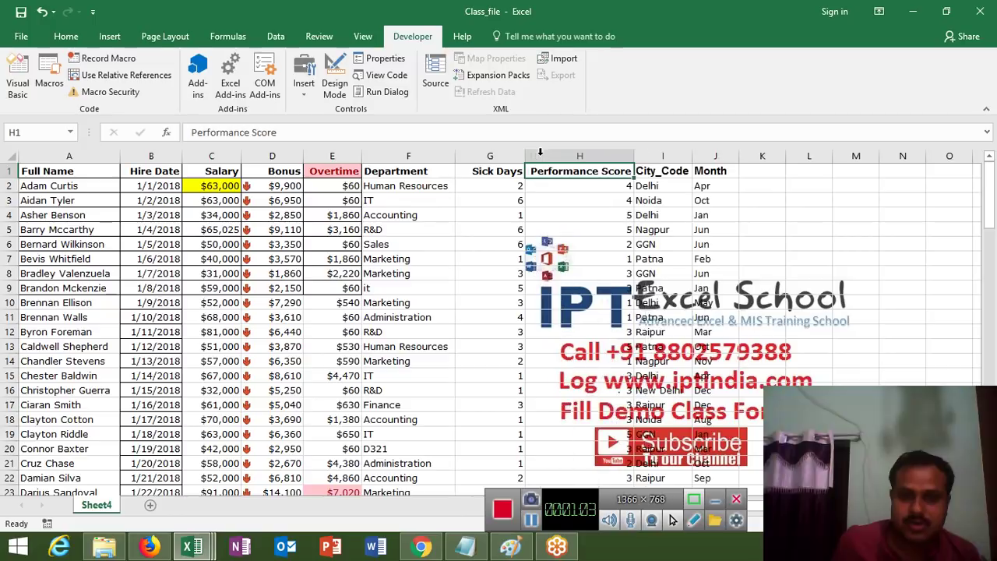
Step: Check the City_Code and Month headers, then copy the header row A1:J1
{"action": "left_click", "coordinate": [656, 171]}
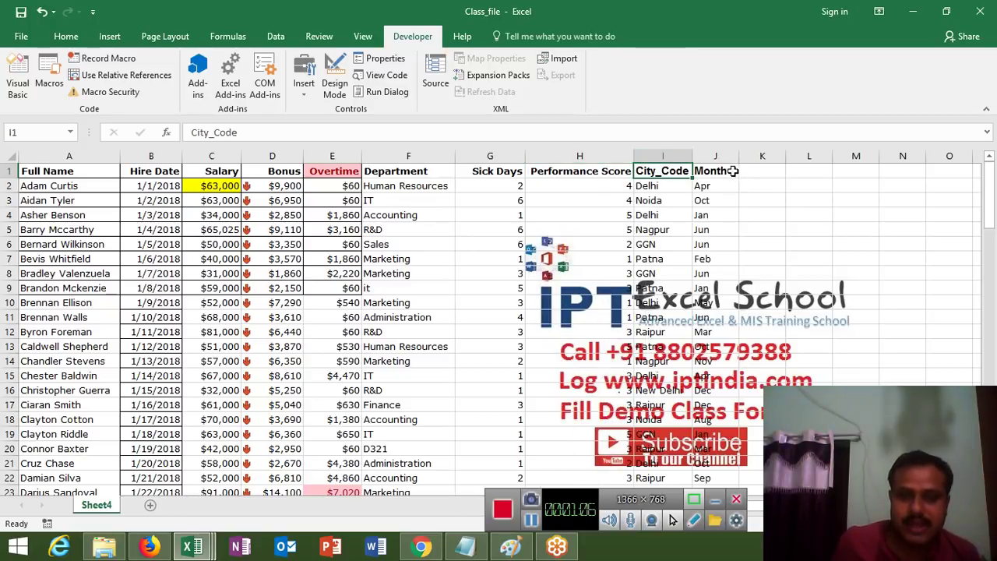
{"action": "left_click", "coordinate": [662, 156]}
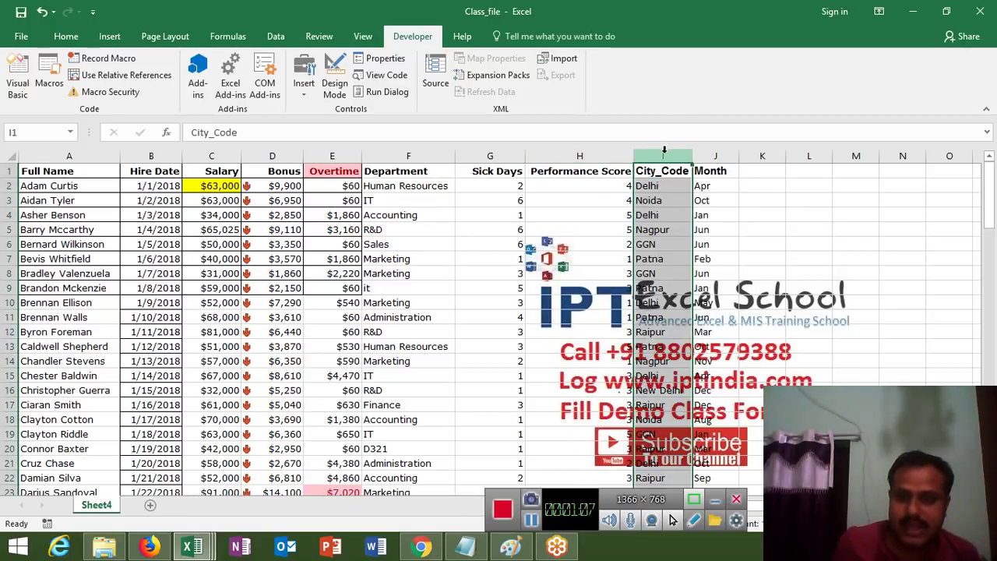
{"action": "left_click", "coordinate": [705, 159]}
{"action": "left_click", "coordinate": [716, 171]}
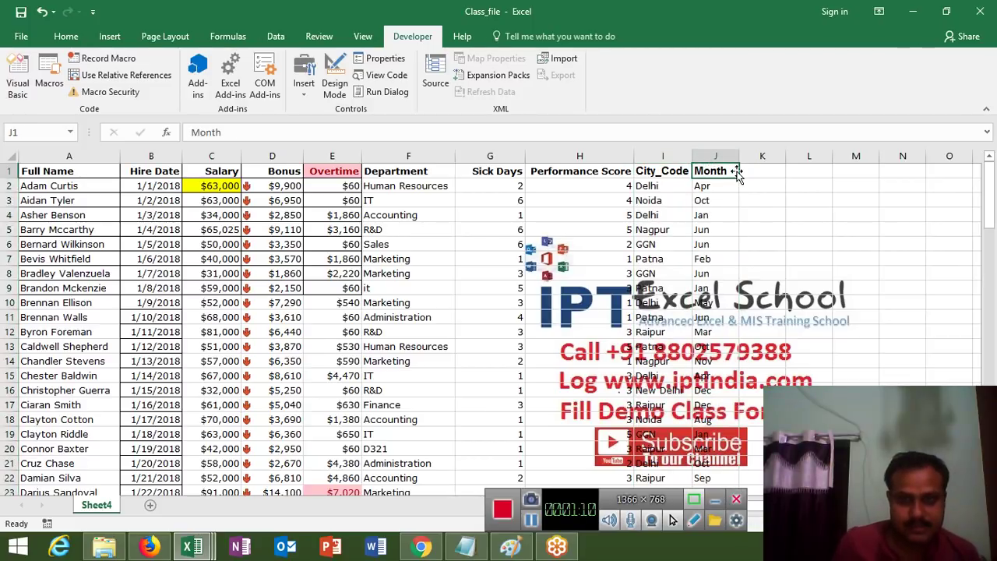
{"action": "key", "text": "ctrl+shift+Left"}
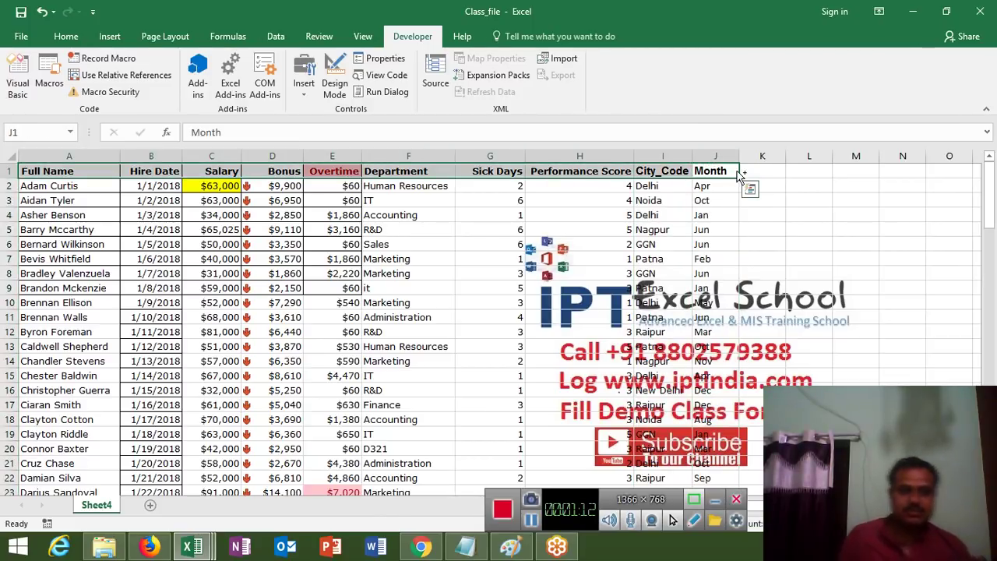
{"action": "key", "text": "ctrl+shift+Down"}
{"action": "key", "text": "ctrl+Home"}
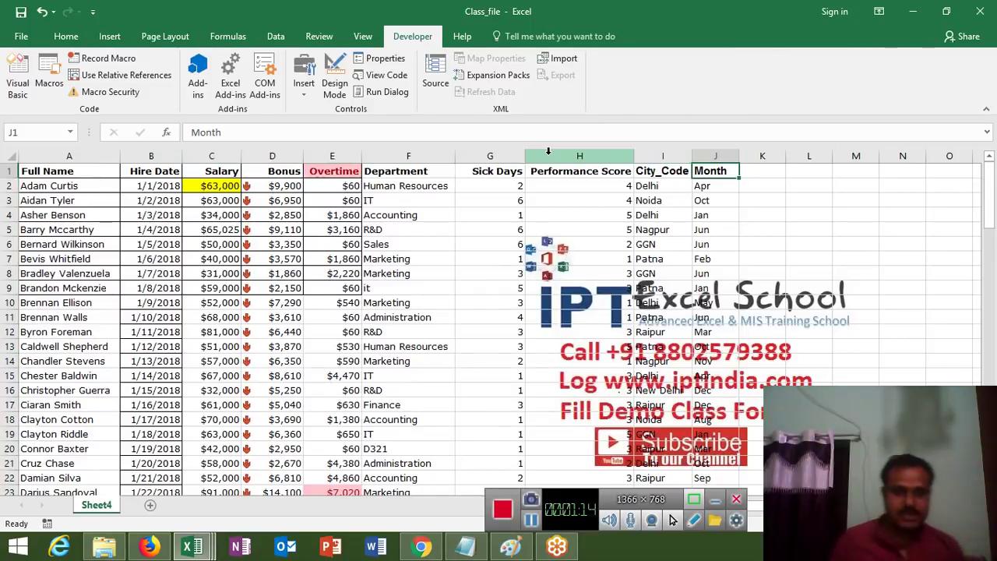
{"action": "key", "text": "ctrl+shift+Right"}
{"action": "key", "text": "ctrl+c"}
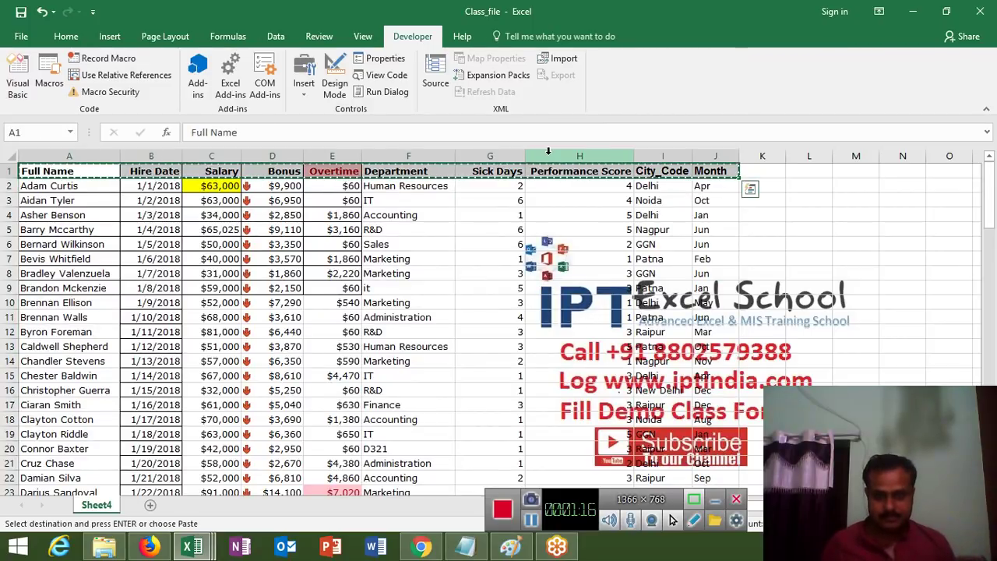
Step: On a new sheet, paste the headers into row 4 and insert a blank column A
{"action": "left_click", "coordinate": [140, 505]}
{"action": "left_click", "coordinate": [36, 215]}
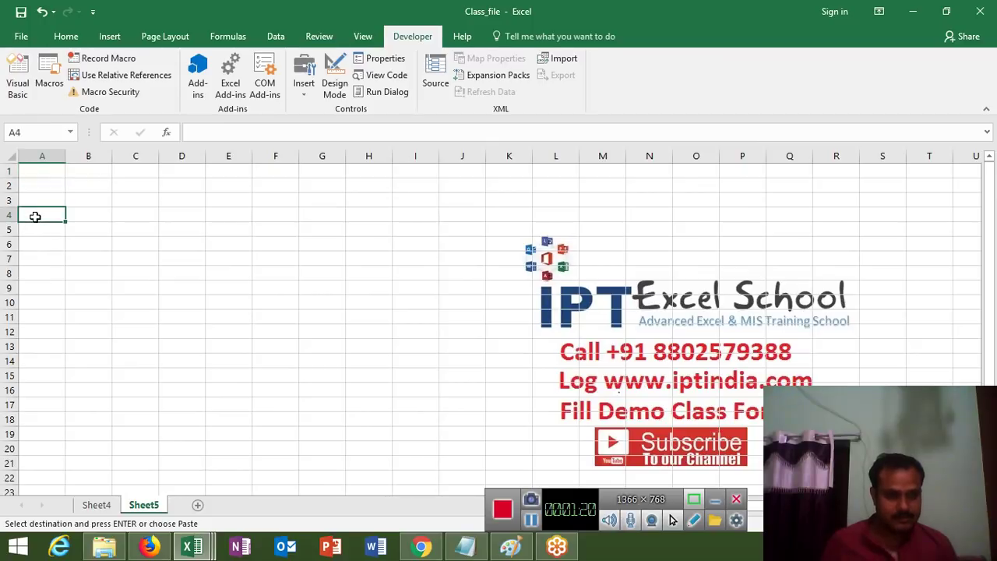
{"action": "key", "text": "ctrl+v"}
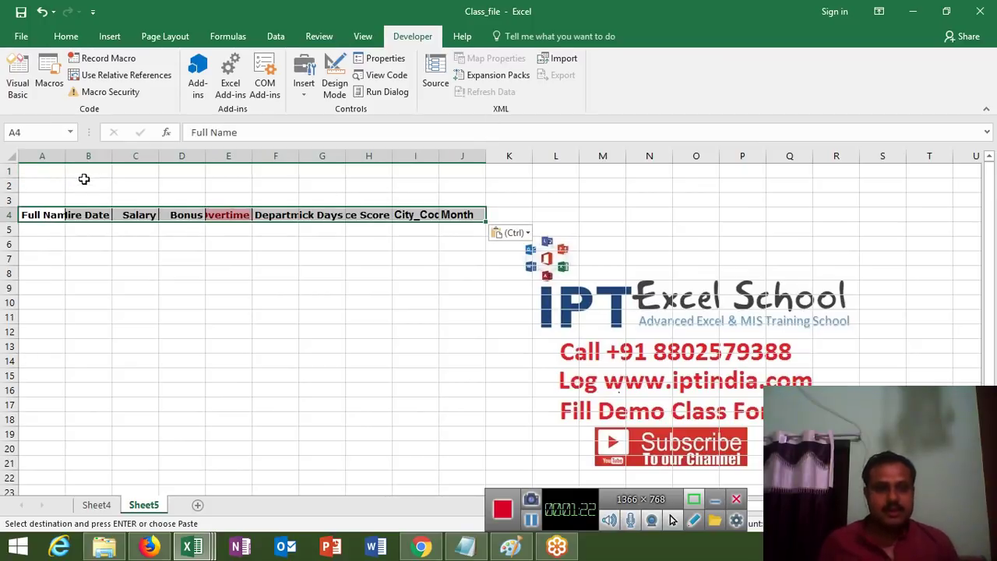
{"action": "left_click", "coordinate": [35, 159]}
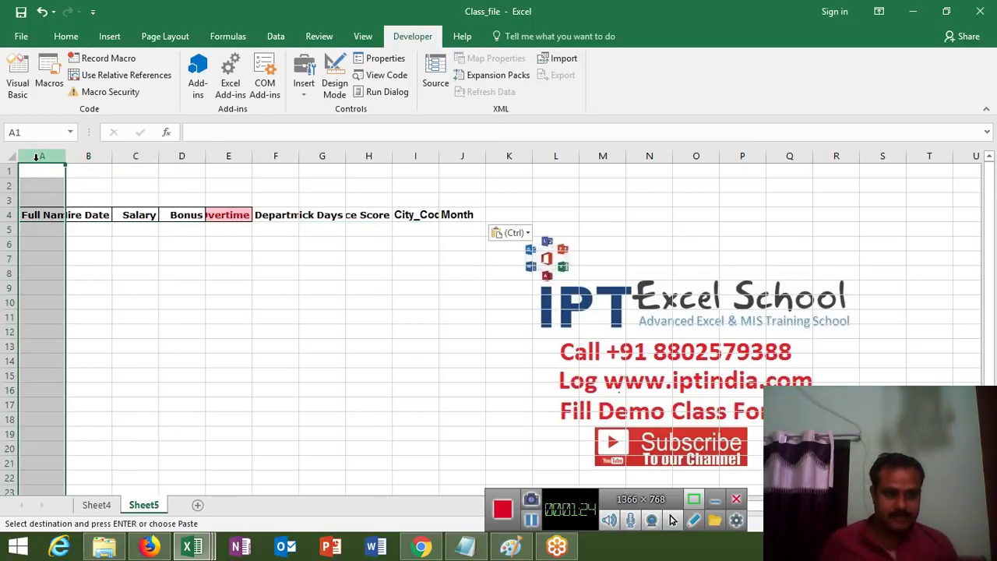
{"action": "key", "text": "ctrl+plus"}
Step: Enter 'Sr' as the first header in A4
{"action": "key", "text": "Down"}
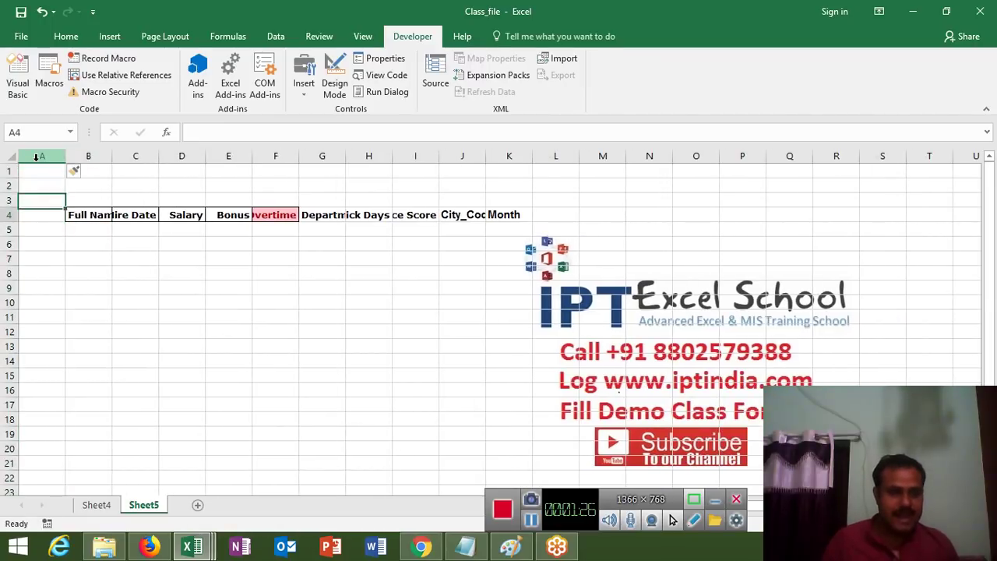
{"action": "key", "text": "Down"}
{"action": "type", "text": "S"}
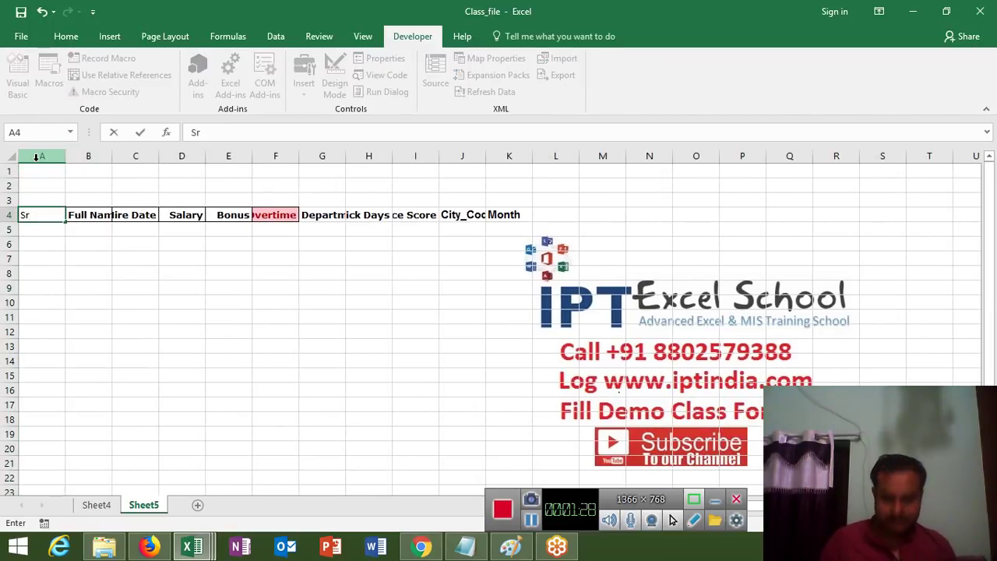
{"action": "key", "text": "Return"}
{"action": "key", "text": "Up"}
{"action": "key", "text": "Up"}
{"action": "key", "text": "Up"}
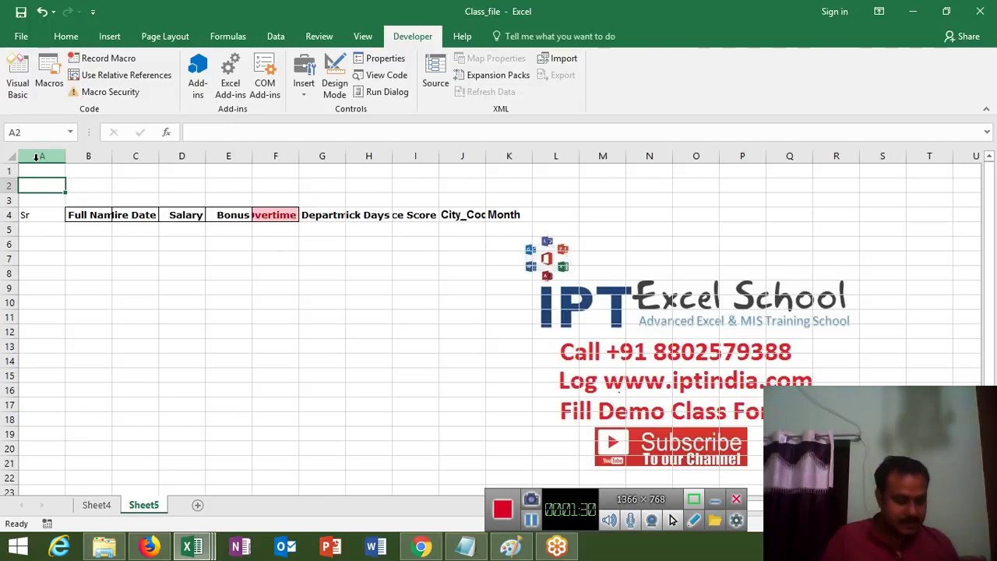
Step: Label A2 'Select Field' and autofit column A to fit it
{"action": "type", "text": "Select"}
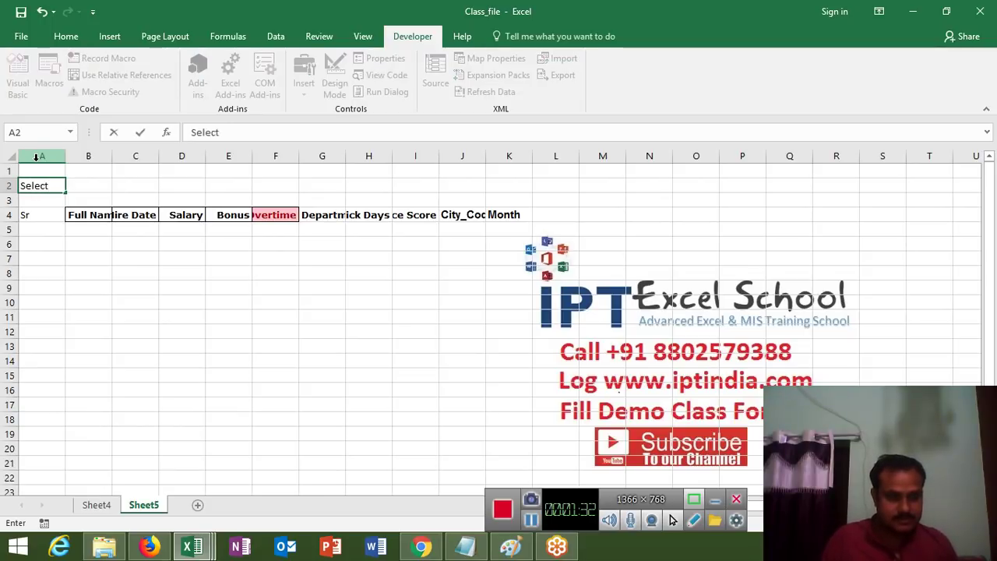
{"action": "type", "text": " O"}
{"action": "key", "text": "BackSpace"}
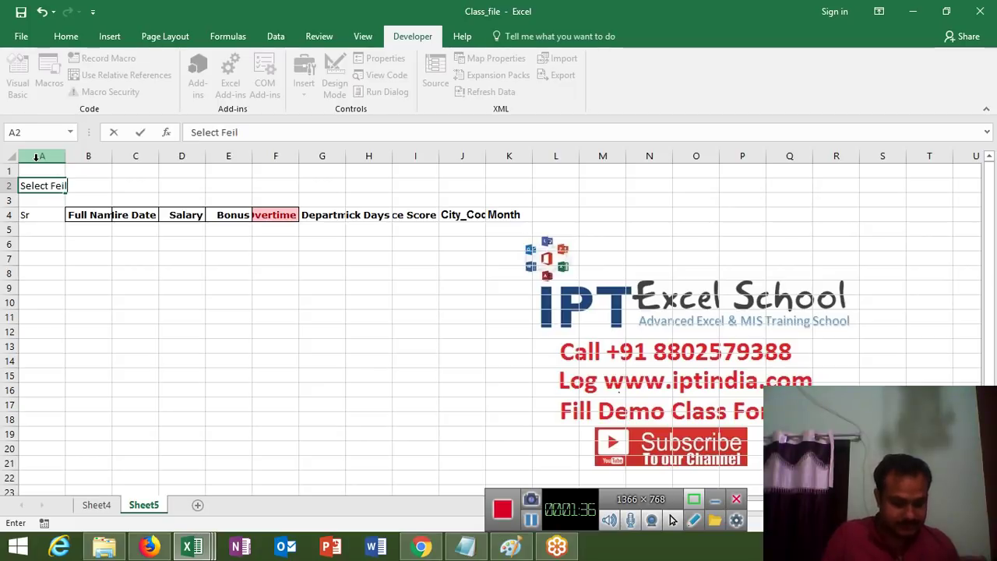
{"action": "type", "text": "d"}
{"action": "key", "text": "Return"}
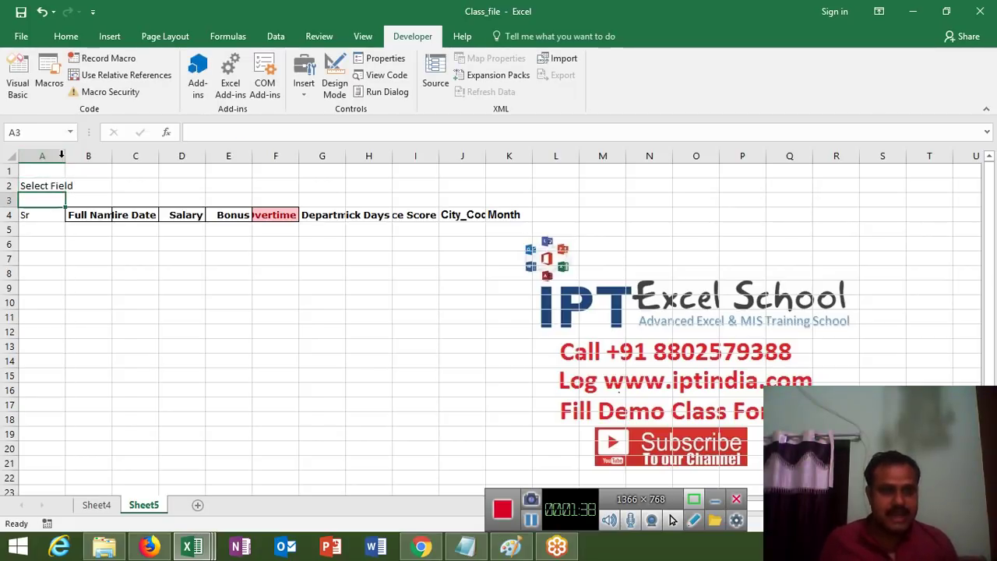
{"action": "double_click", "coordinate": [62, 156]}
{"action": "left_click", "coordinate": [100, 185]}
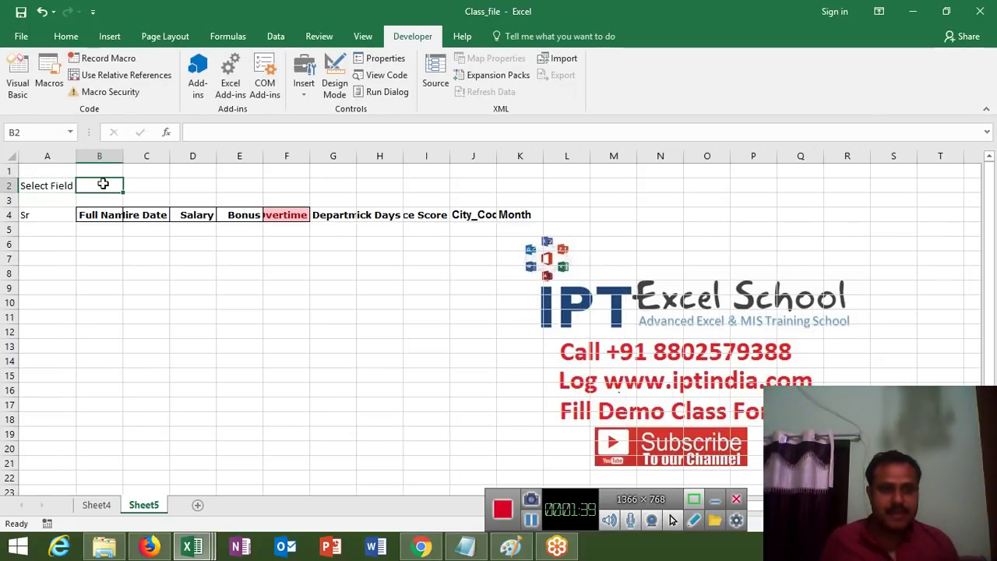
Step: Give B2 a List data validation sourced from the header cells $B$4:$K$4
{"action": "left_click", "coordinate": [275, 35]}
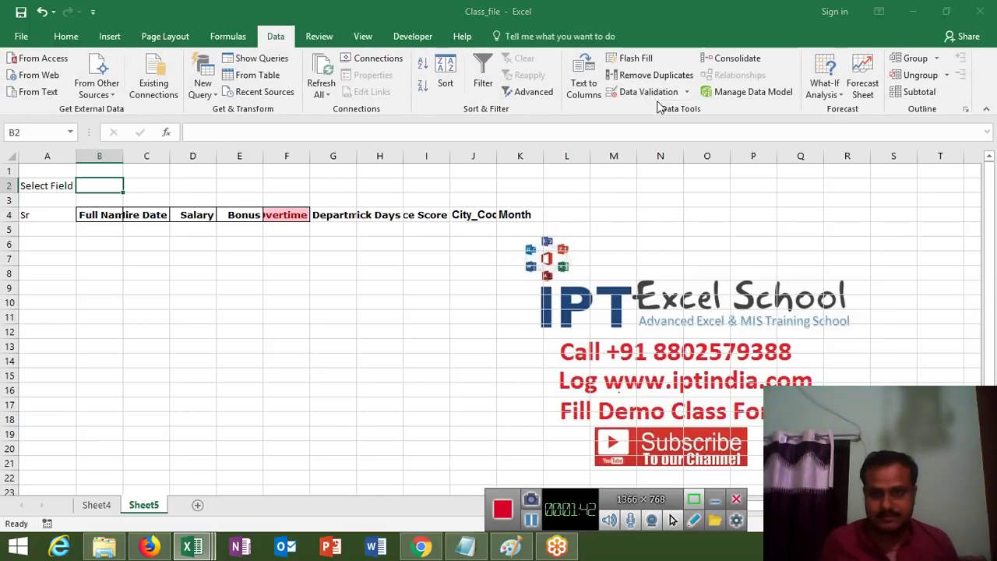
{"action": "left_click", "coordinate": [646, 91]}
{"action": "left_click", "coordinate": [620, 176]}
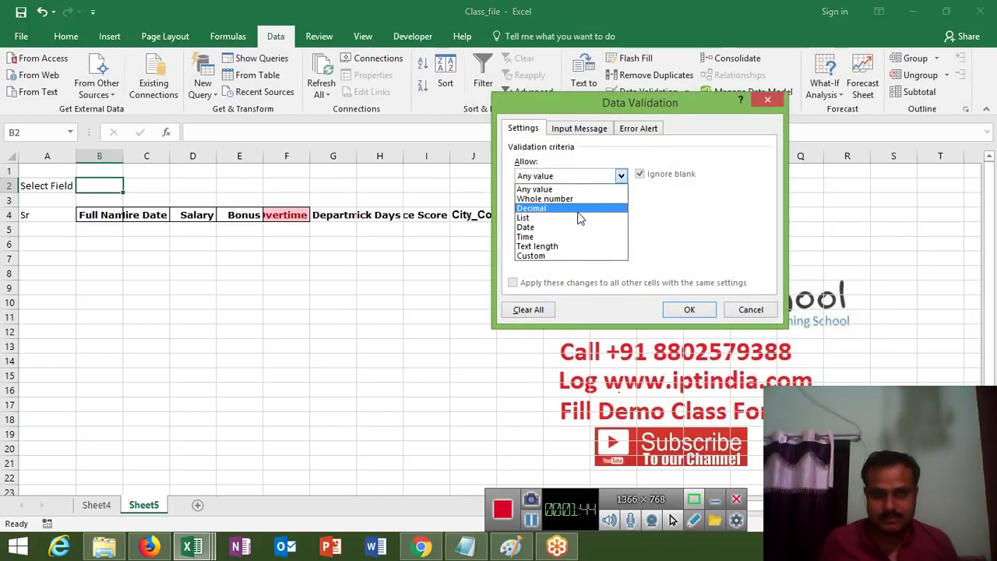
{"action": "left_click", "coordinate": [581, 218]}
{"action": "left_click", "coordinate": [591, 241]}
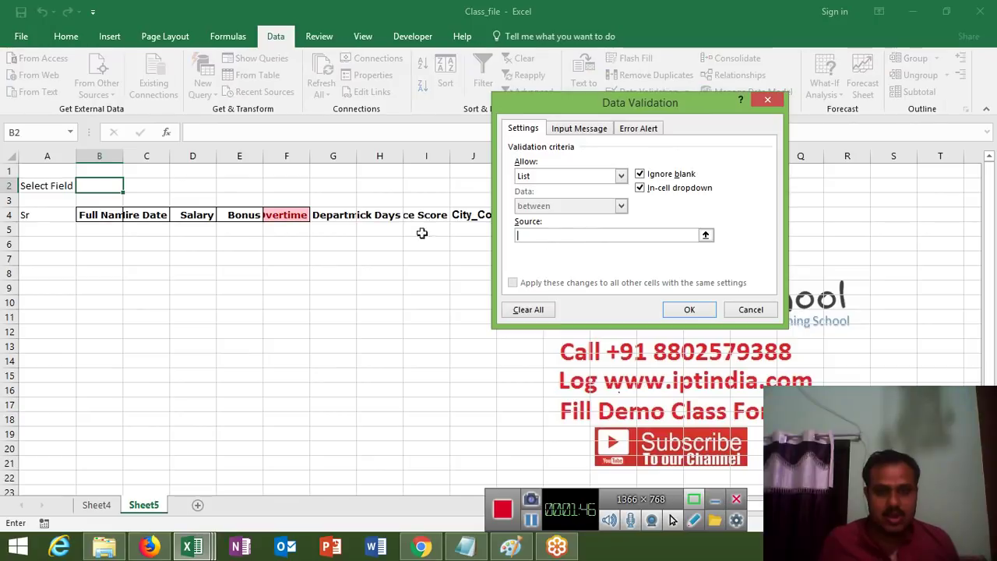
{"action": "left_click_drag", "start_coordinate": [98, 216], "coordinate": [520, 219]}
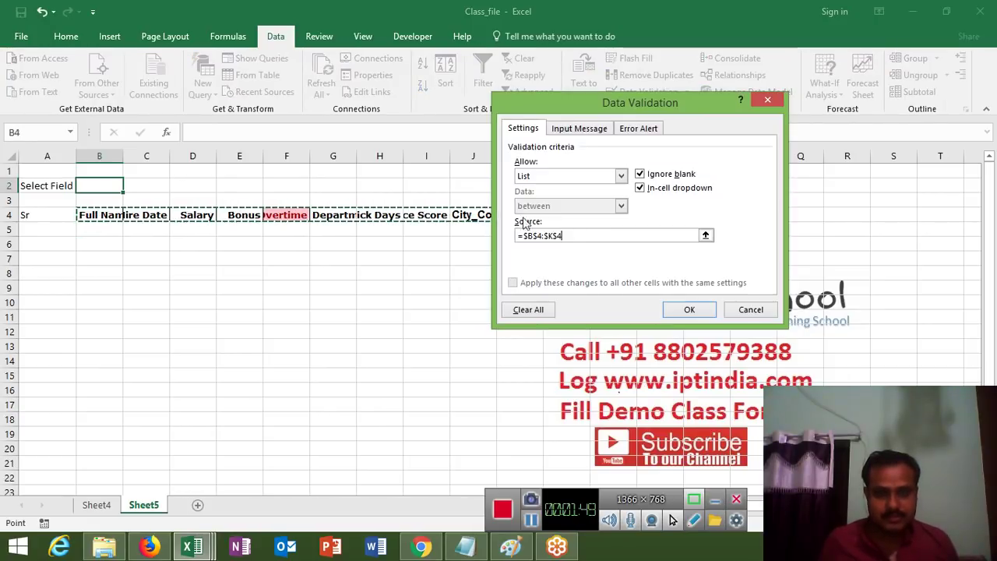
{"action": "left_click", "coordinate": [689, 309]}
Step: Open C2's Data Validation, cancel it unchanged, and select C1 for a heading
{"action": "left_click", "coordinate": [164, 182]}
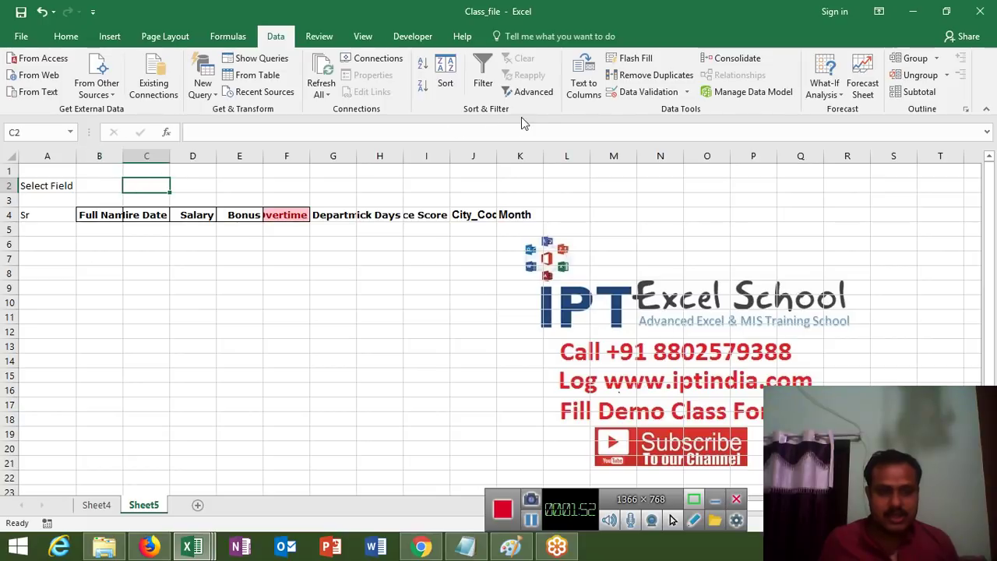
{"action": "left_click", "coordinate": [628, 94]}
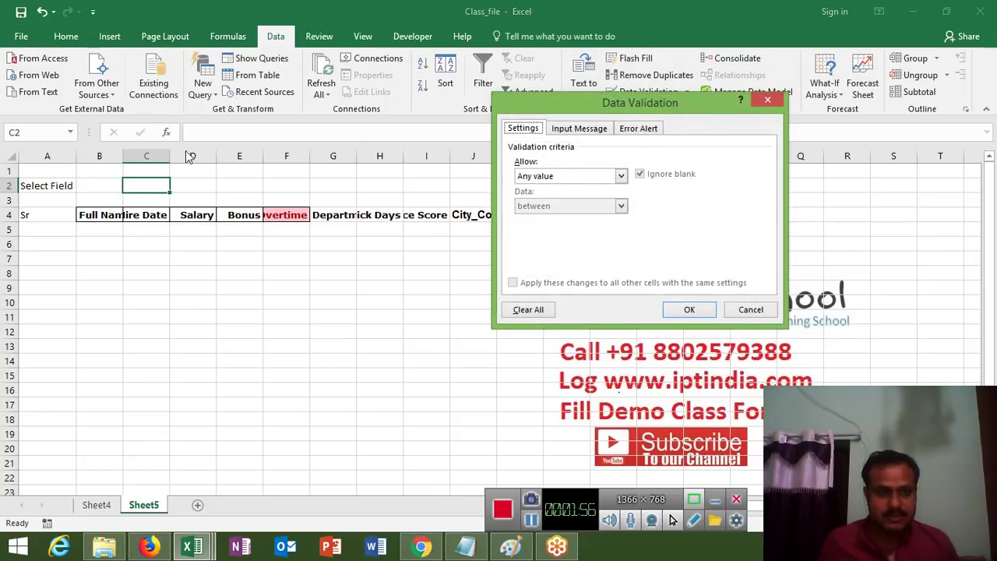
{"action": "key", "text": "Escape"}
{"action": "left_click", "coordinate": [150, 170]}
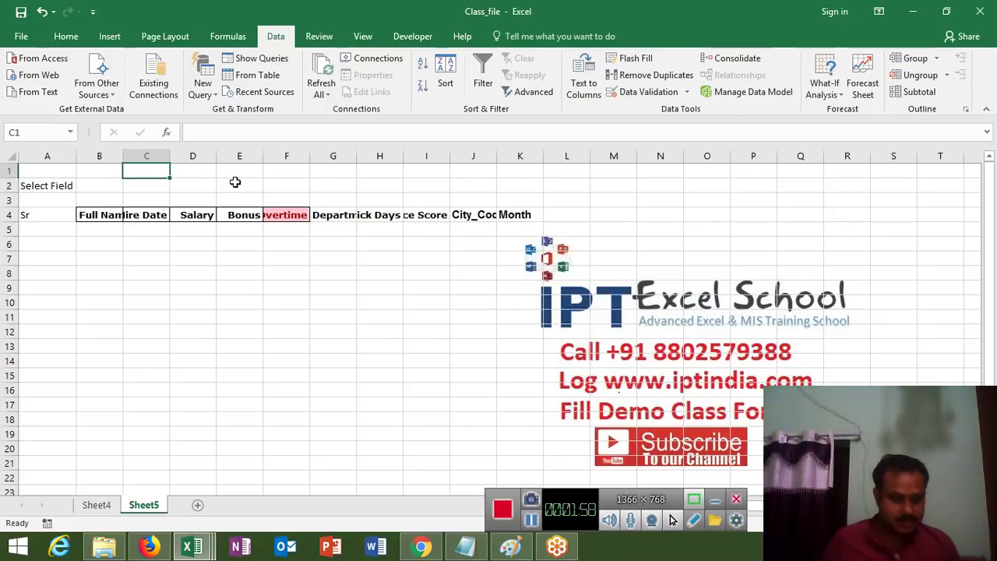
Step: Label C1 'Sorting' and set C2's validation to a List with source ASD,DIS
{"action": "type", "text": "Sort"}
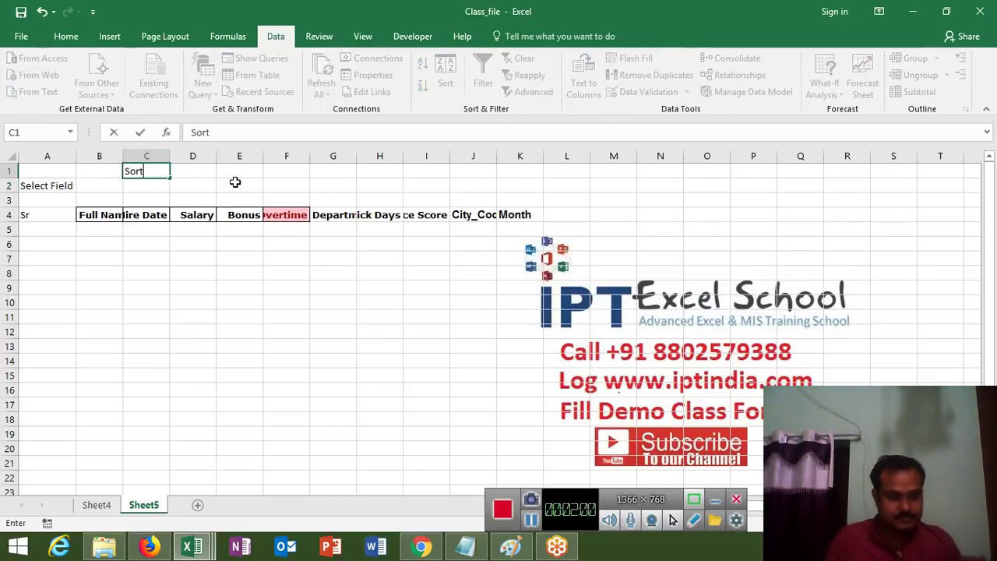
{"action": "type", "text": "ing"}
{"action": "key", "text": "Return"}
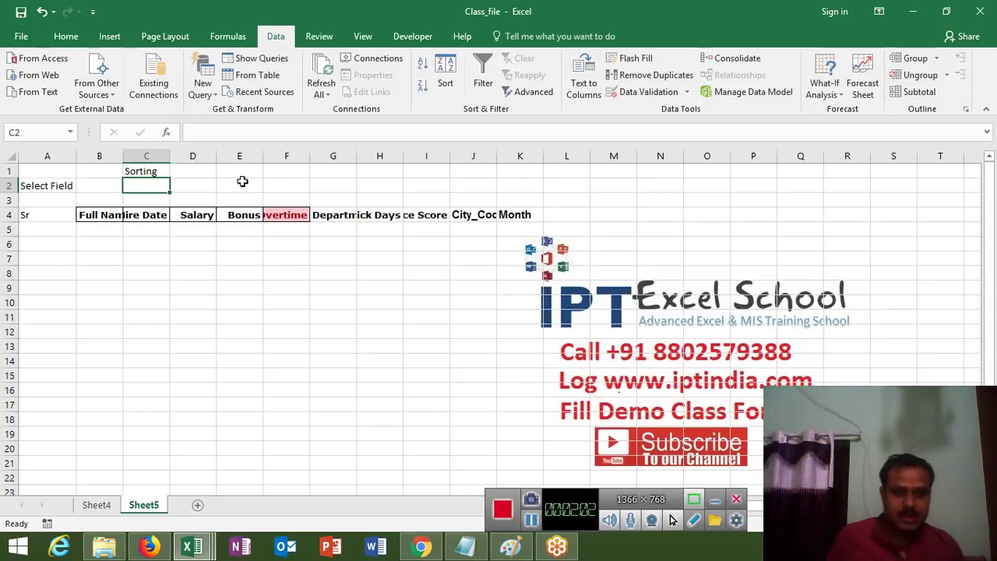
{"action": "left_click", "coordinate": [638, 91]}
{"action": "left_click", "coordinate": [578, 177]}
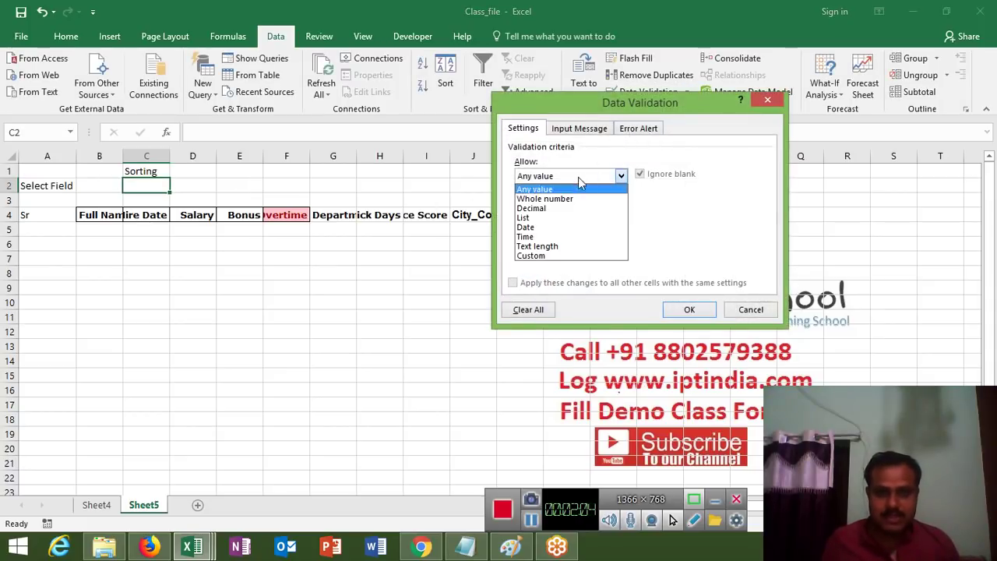
{"action": "left_click", "coordinate": [578, 218]}
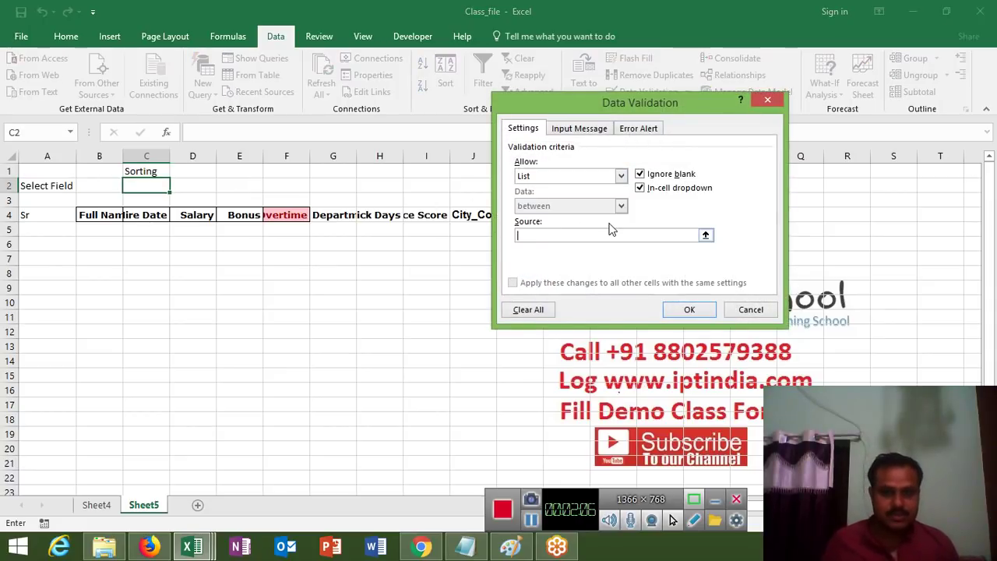
{"action": "type", "text": "ASD,DIS"}
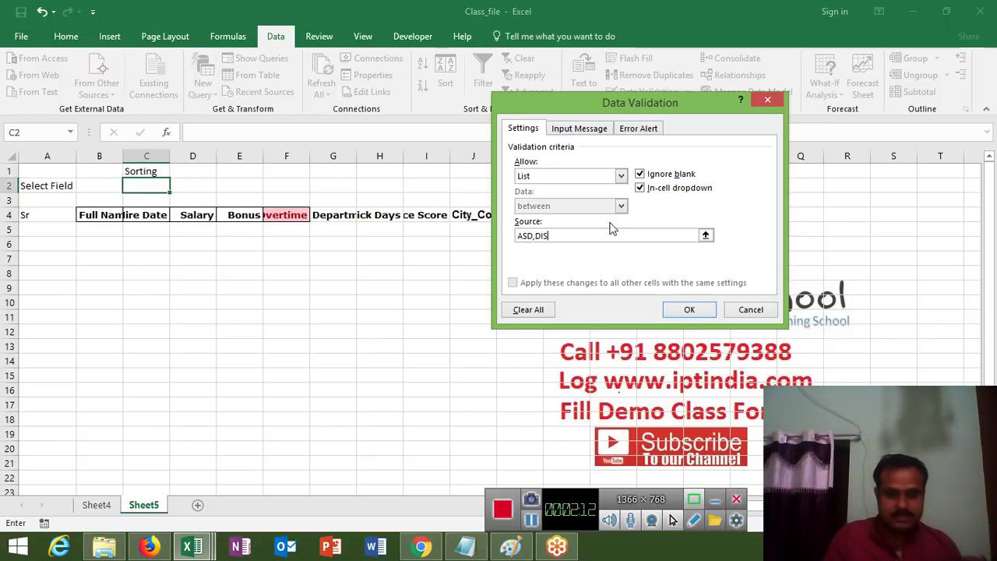
Step: Confirm C2's ASD/DIS list, then choose Department from B2's drop-down
{"action": "left_click", "coordinate": [689, 309]}
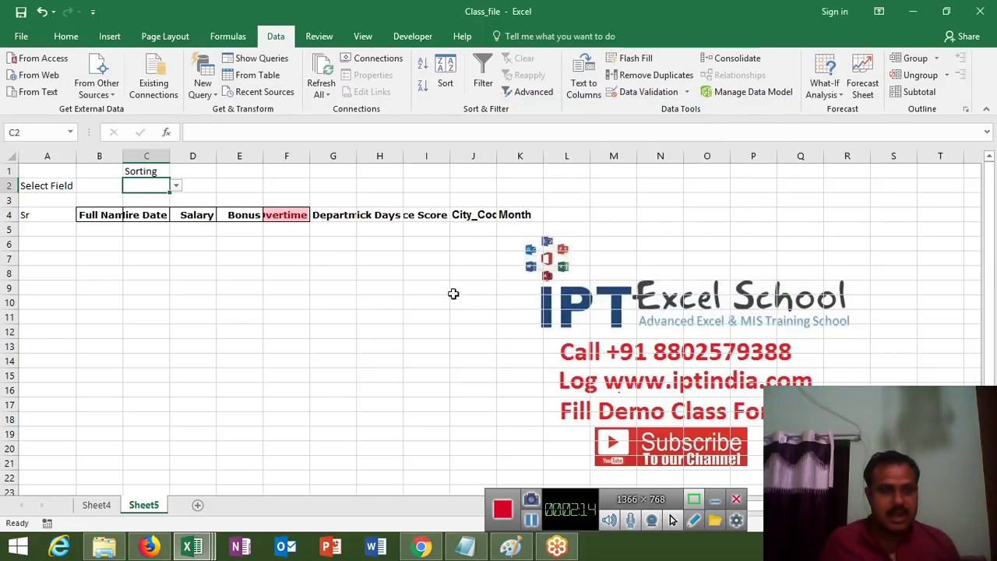
{"action": "left_click", "coordinate": [98, 186]}
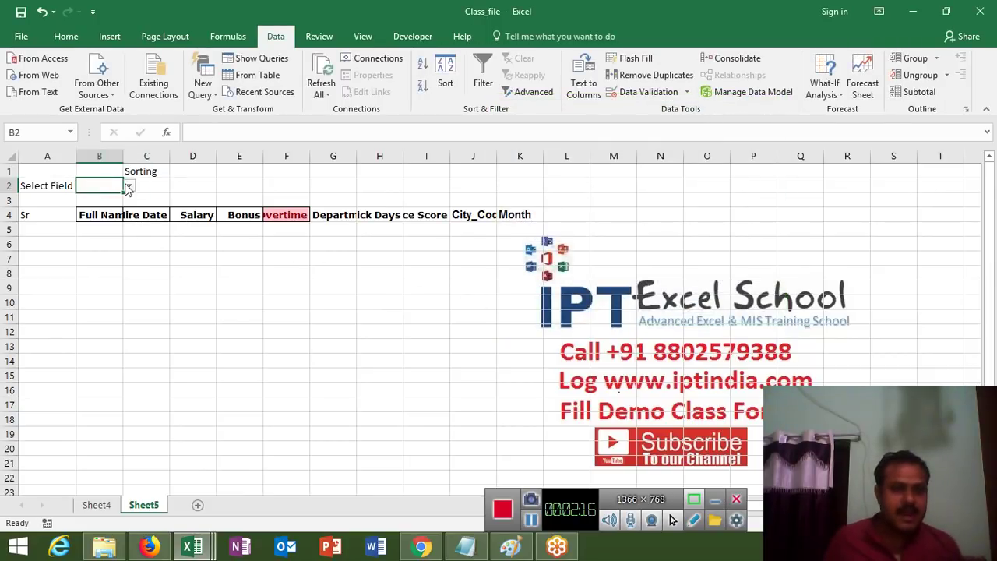
{"action": "left_click", "coordinate": [129, 185]}
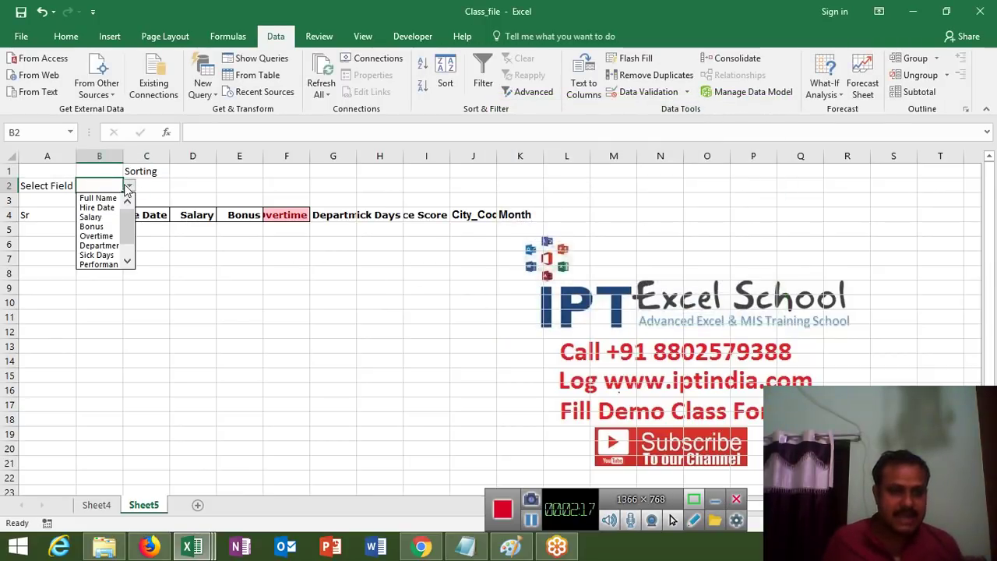
{"action": "left_click", "coordinate": [110, 245]}
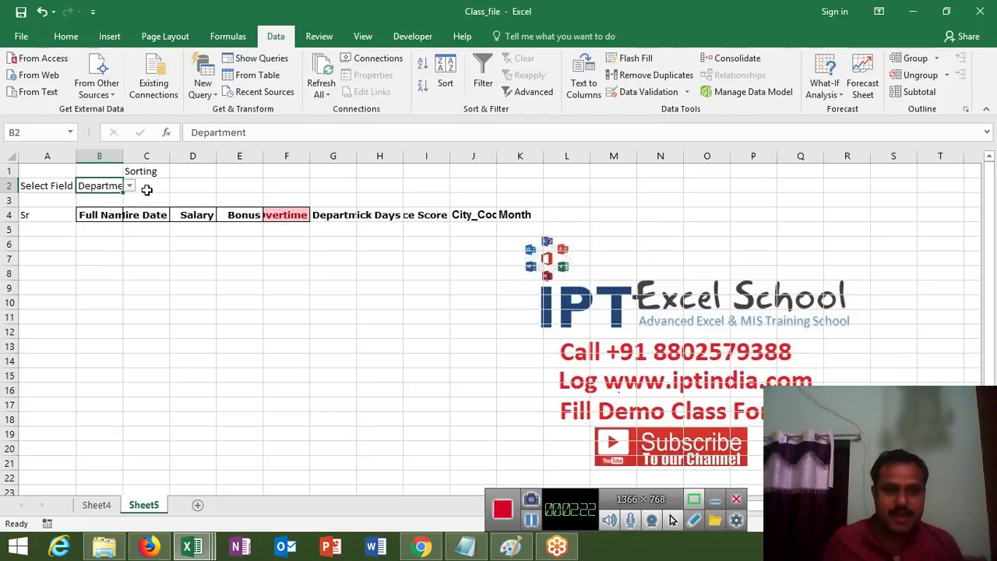
Step: Choose ASD in C2 and switch to Sheet4's employee table
{"action": "left_click", "coordinate": [148, 190]}
{"action": "left_click", "coordinate": [176, 187]}
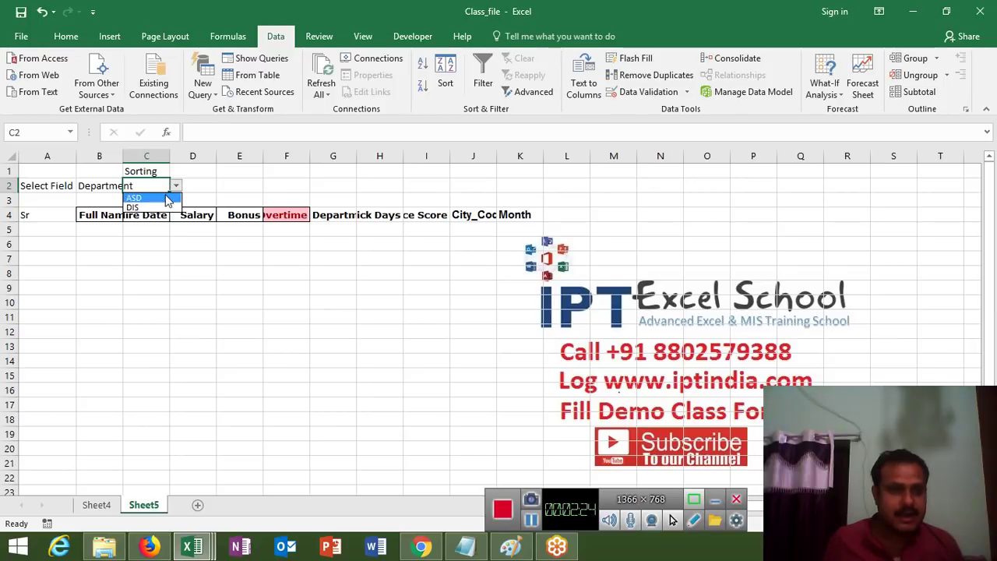
{"action": "left_click", "coordinate": [167, 198]}
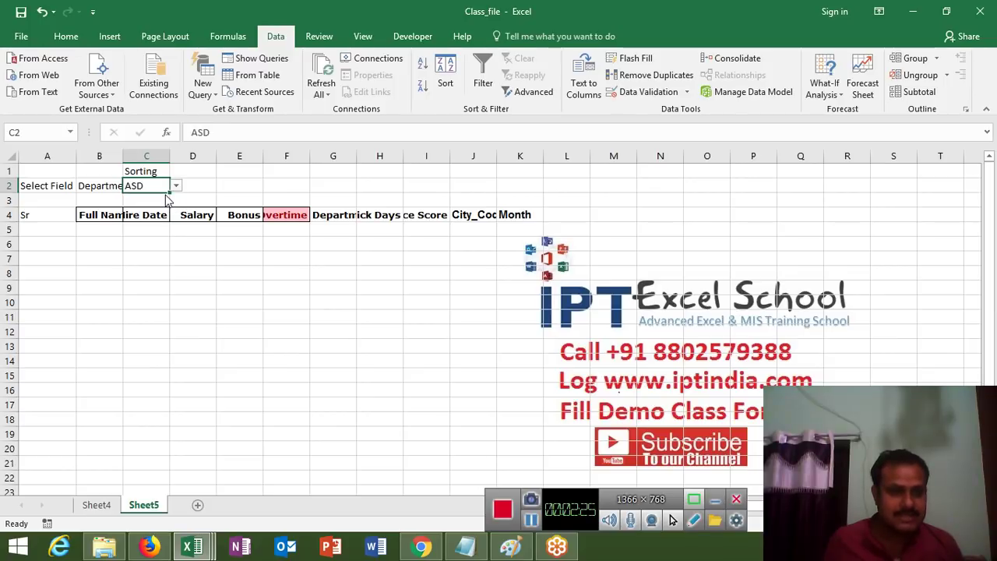
{"action": "left_click", "coordinate": [72, 229]}
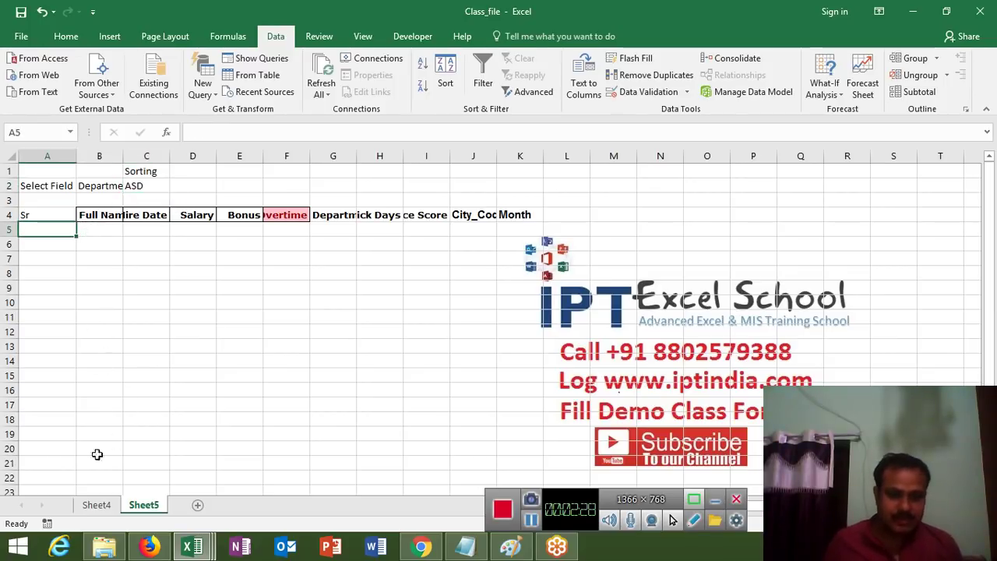
{"action": "left_click", "coordinate": [97, 503]}
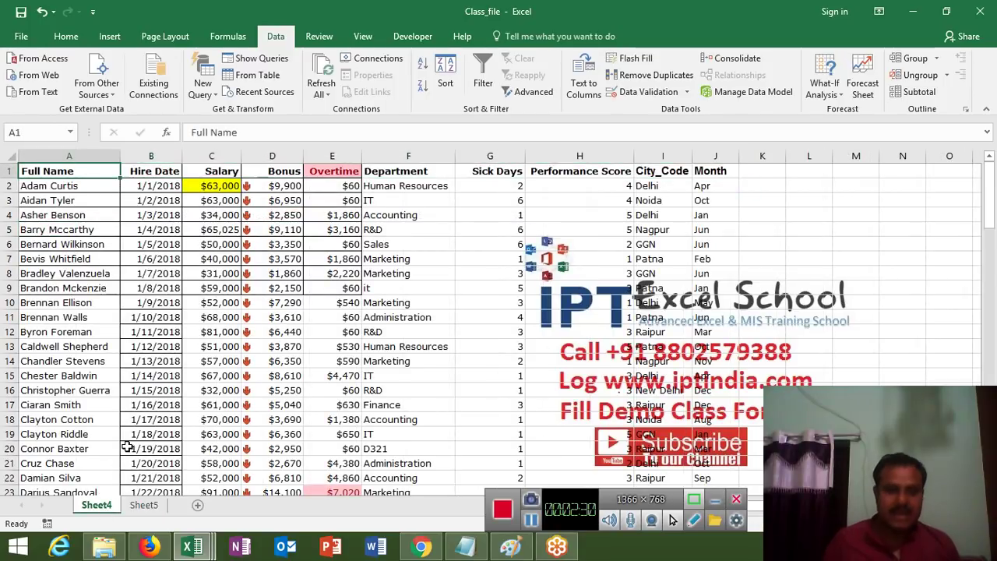
Step: Select Sheet4's employee data block, then return to Sheet5 and select cell B5
{"action": "key", "text": "Down"}
{"action": "key", "text": "ctrl+shift+Right"}
{"action": "key", "text": "ctrl+shift+Down"}
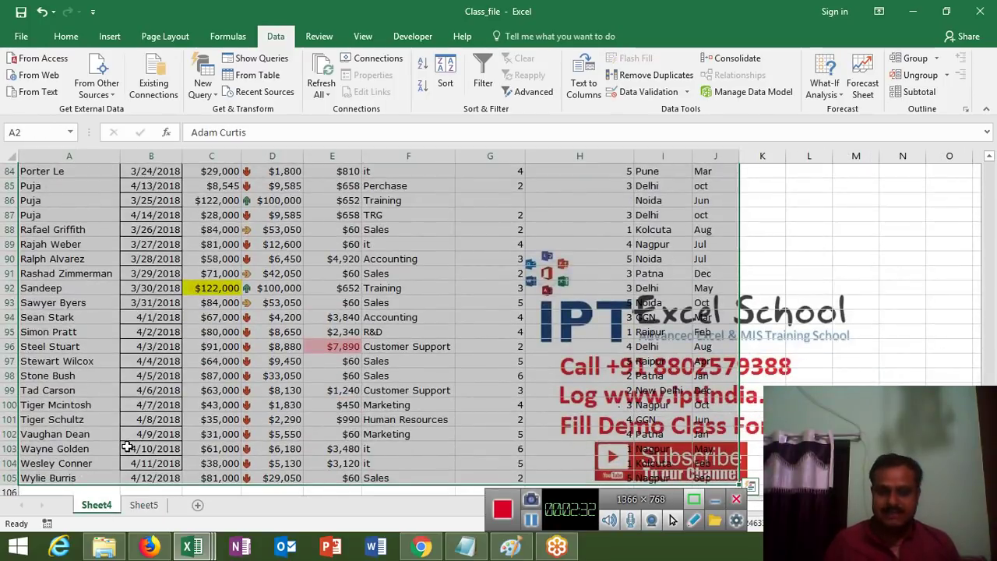
{"action": "left_click", "coordinate": [143, 505]}
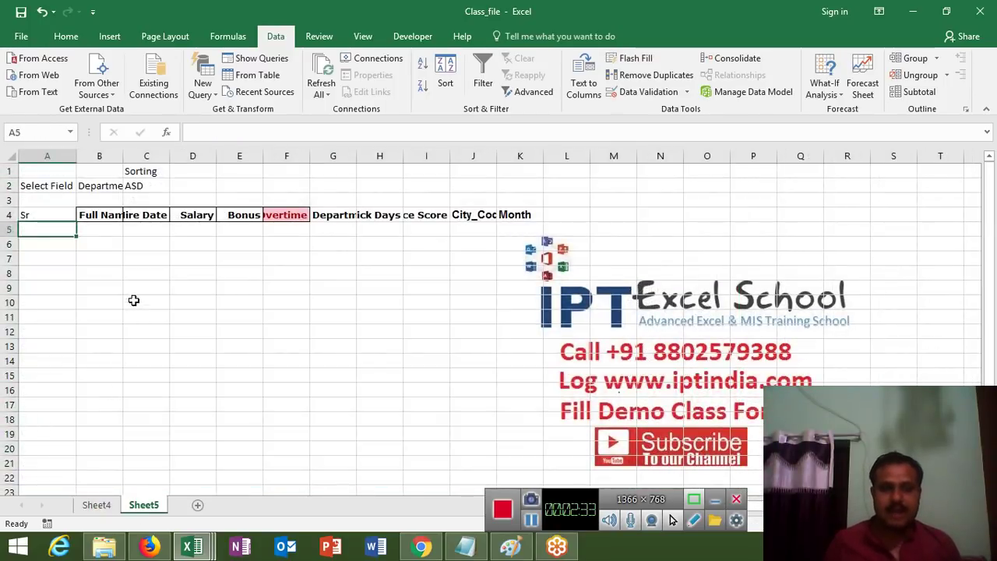
{"action": "left_click", "coordinate": [105, 229]}
{"action": "key", "text": "ctrl+shift+Right"}
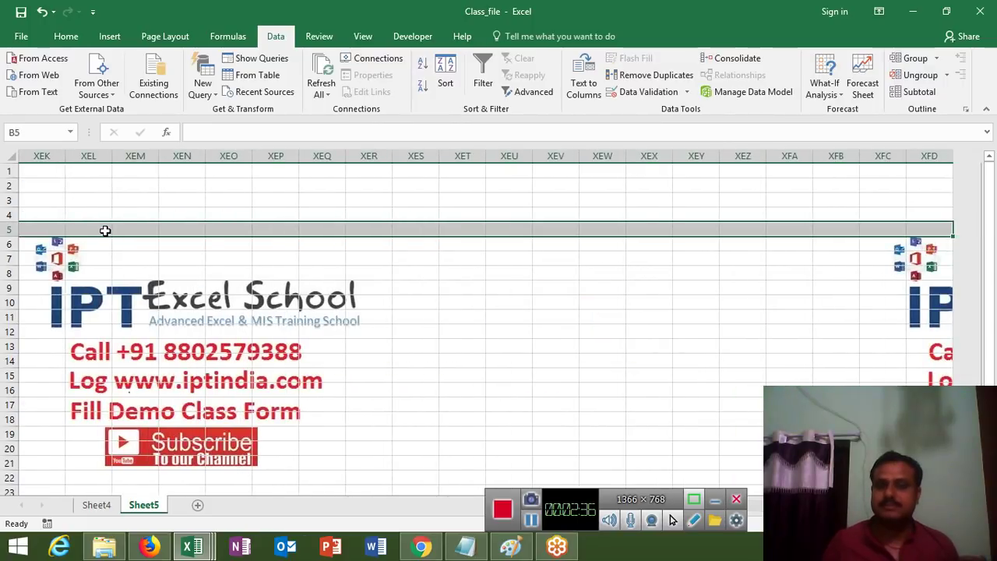
{"action": "key", "text": "ctrl+shift+Left"}
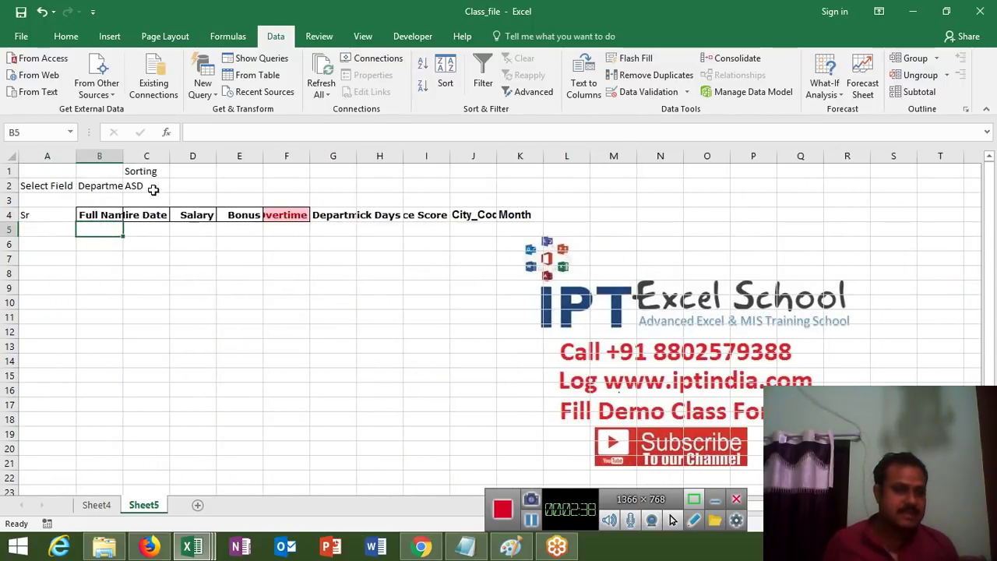
Step: Set C2 to DIS, autofit column B, and pick City_Code in B2
{"action": "left_click", "coordinate": [160, 188]}
{"action": "left_click", "coordinate": [177, 189]}
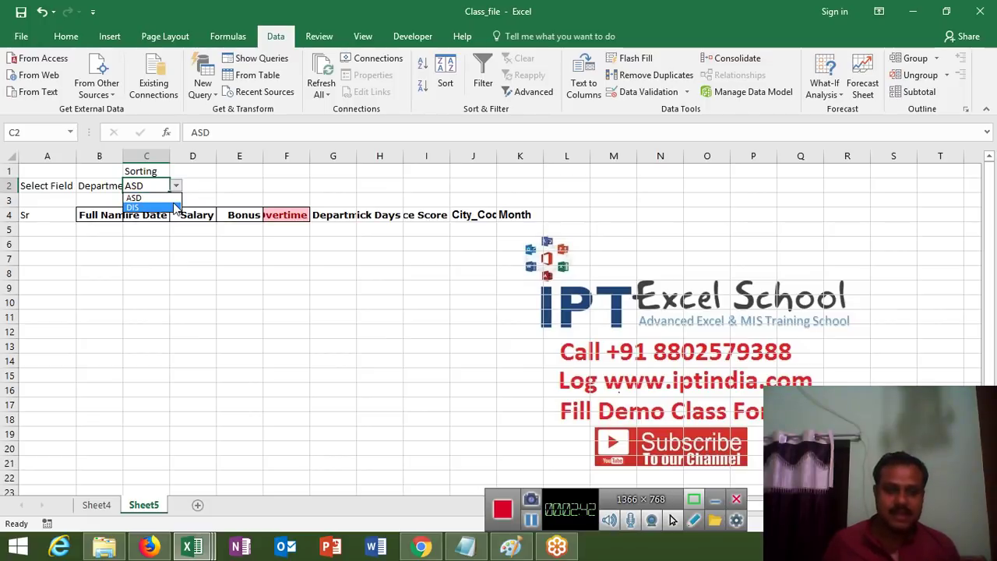
{"action": "left_click", "coordinate": [173, 207]}
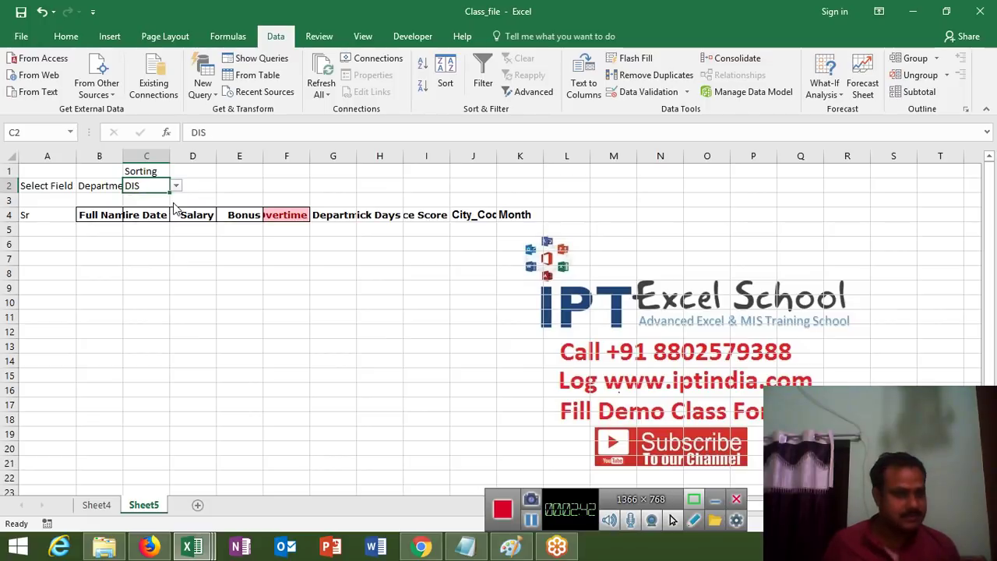
{"action": "left_click", "coordinate": [117, 185]}
{"action": "double_click", "coordinate": [123, 156]}
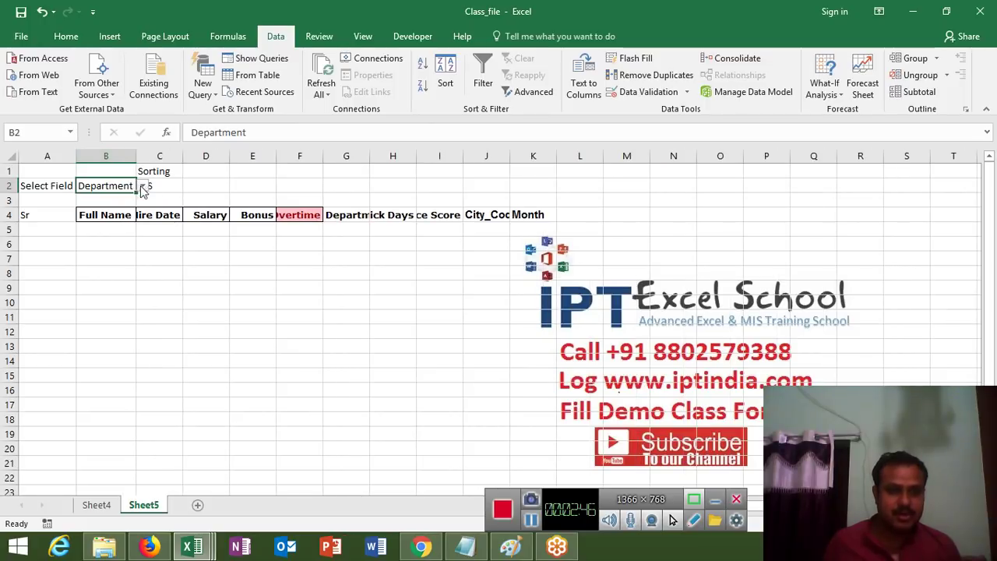
{"action": "left_click", "coordinate": [143, 189]}
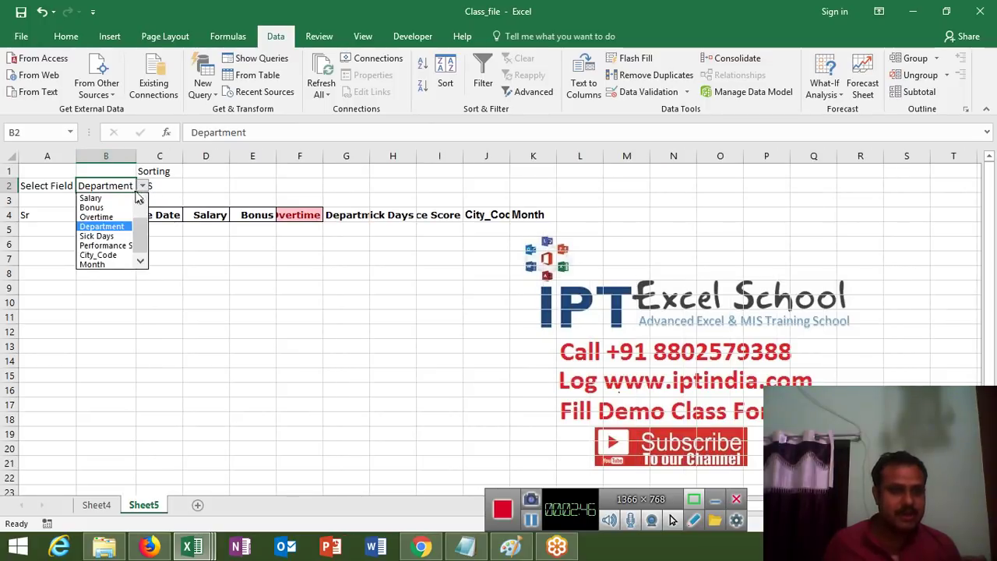
{"action": "left_click", "coordinate": [109, 254]}
{"action": "left_click", "coordinate": [99, 228]}
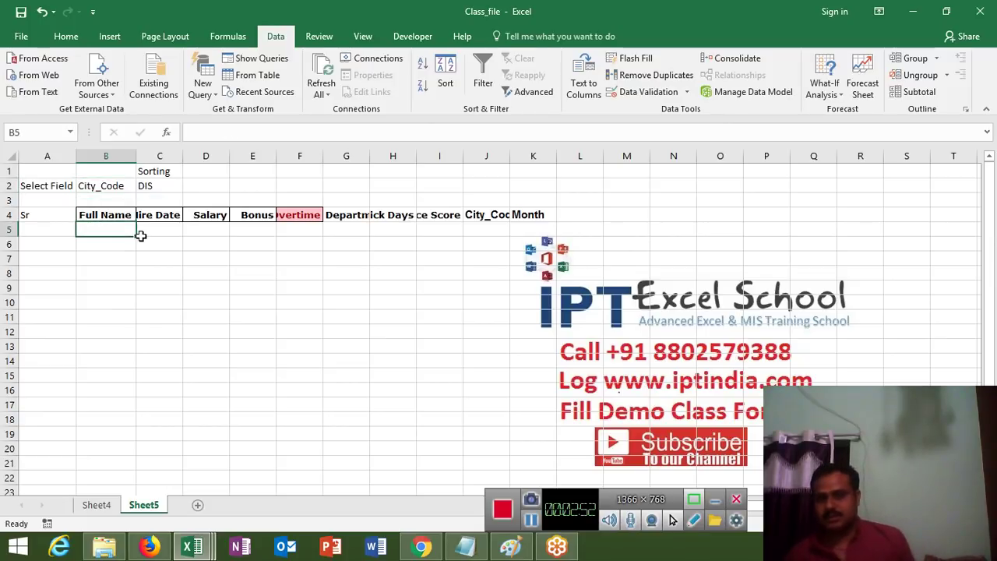
Step: After glancing at Sheet4, change B2's selected field to Salary on Sheet5
{"action": "left_click", "coordinate": [97, 505]}
{"action": "left_click", "coordinate": [145, 504]}
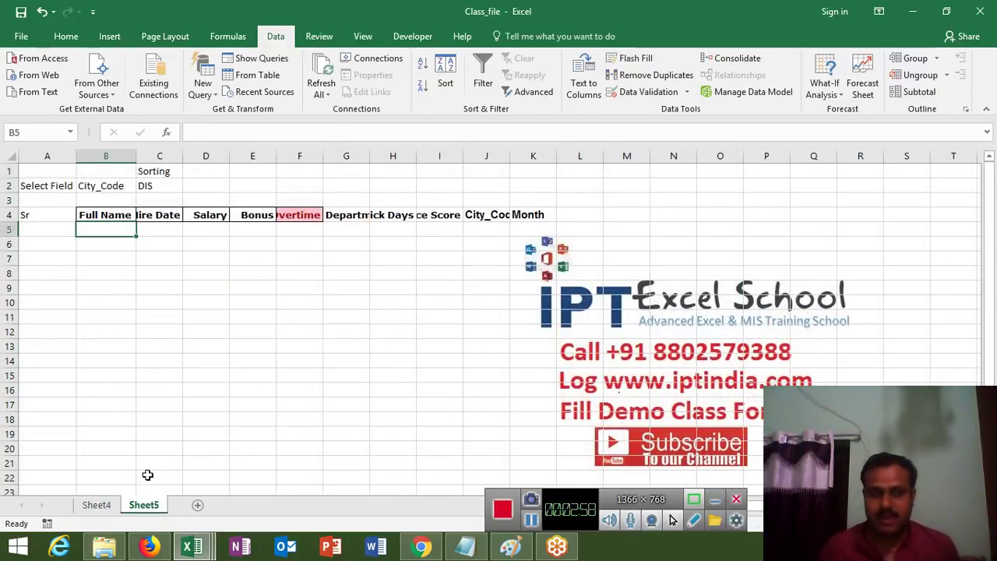
{"action": "left_click", "coordinate": [111, 172]}
{"action": "left_click", "coordinate": [115, 184]}
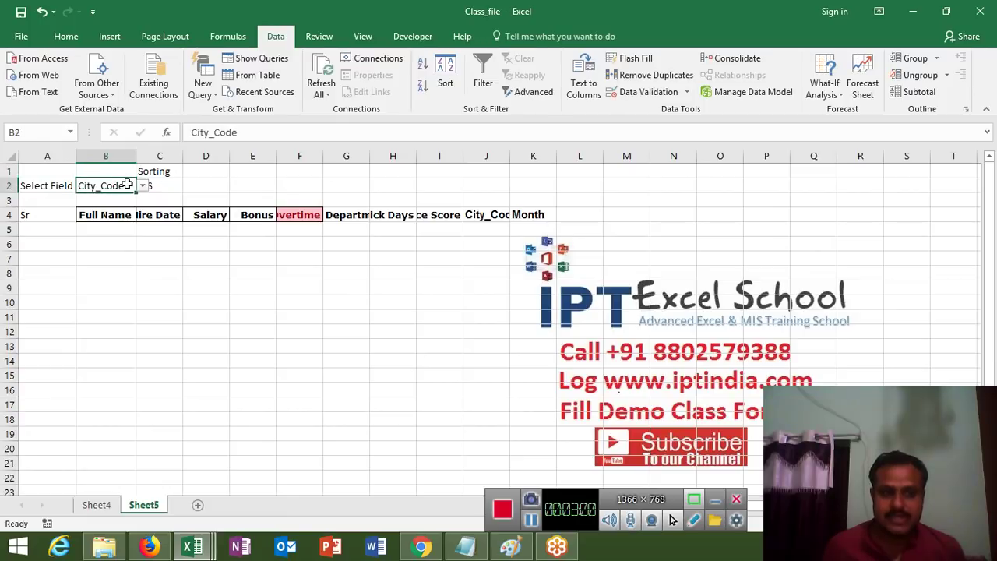
{"action": "left_click", "coordinate": [140, 185]}
{"action": "left_click", "coordinate": [130, 185]}
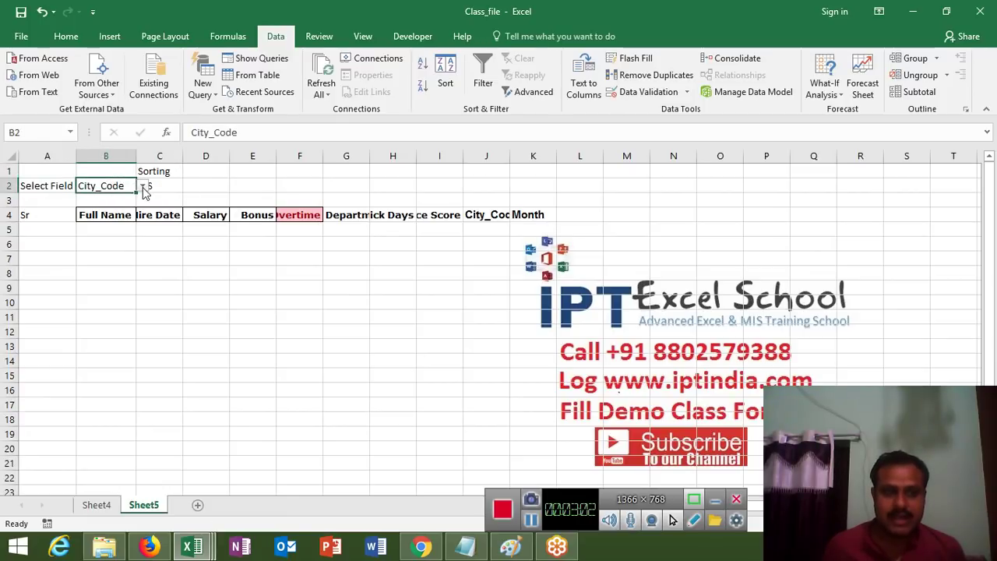
{"action": "left_click", "coordinate": [143, 185]}
{"action": "left_click", "coordinate": [117, 195]}
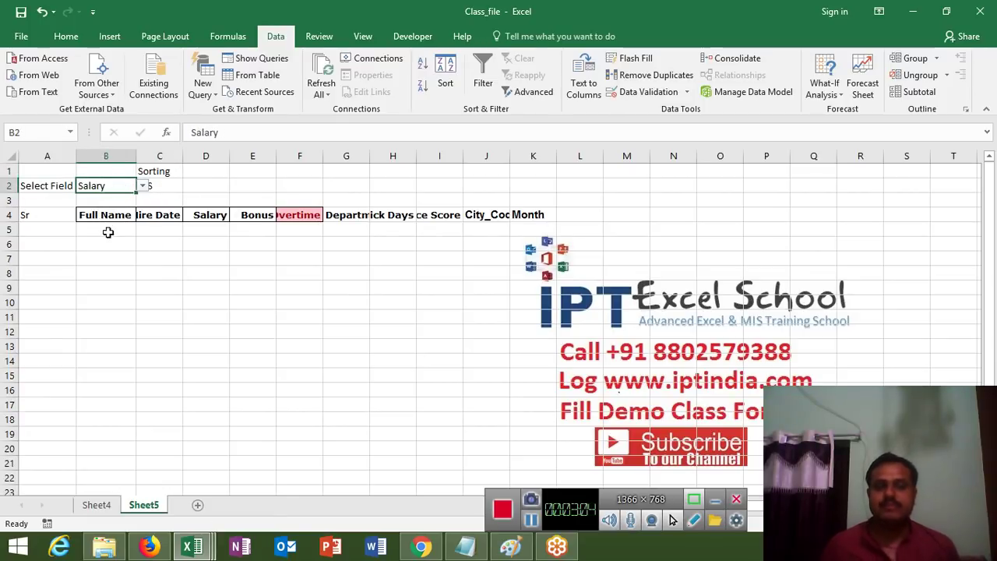
{"action": "left_click", "coordinate": [108, 230]}
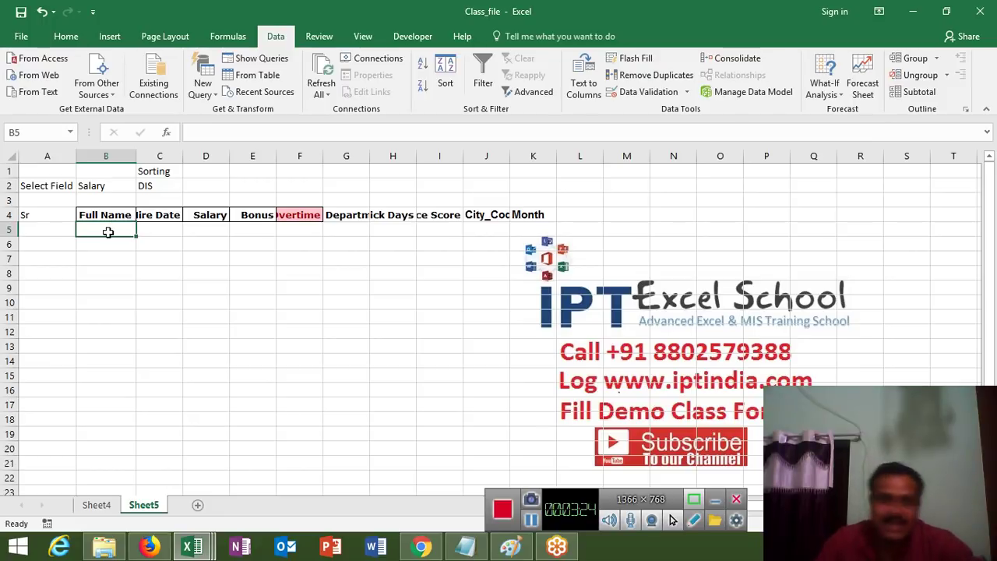
Step: Save the workbook from the Quick Access Toolbar and select cell D5
{"action": "left_click", "coordinate": [21, 11]}
{"action": "left_click", "coordinate": [188, 228]}
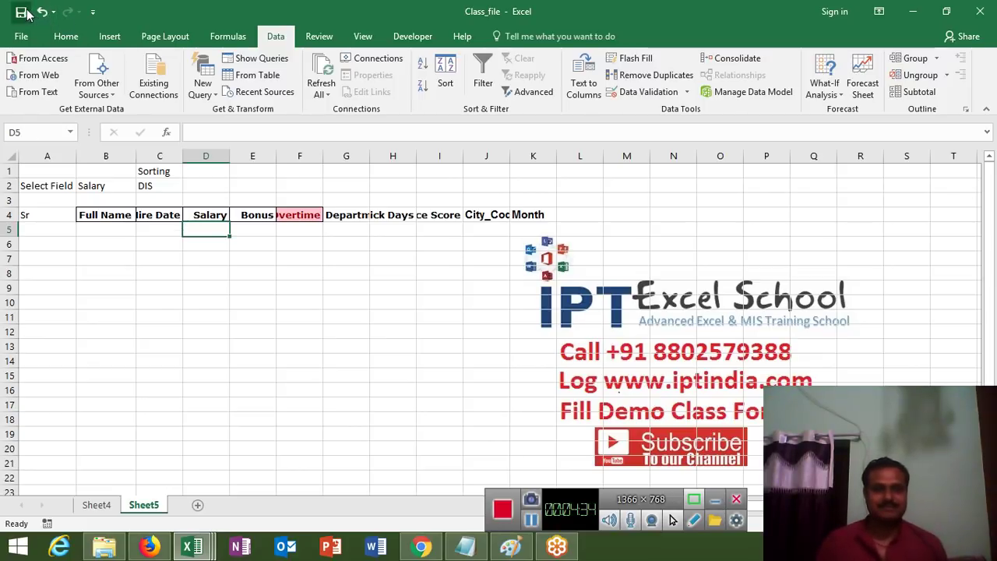
{"action": "left_click", "coordinate": [114, 505]}
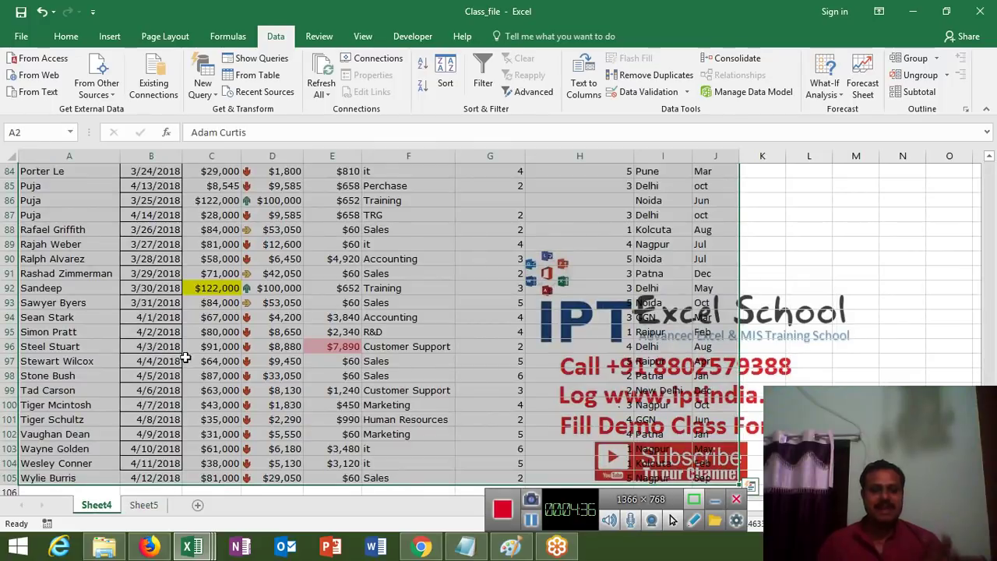
{"action": "key", "text": "ctrl+Home"}
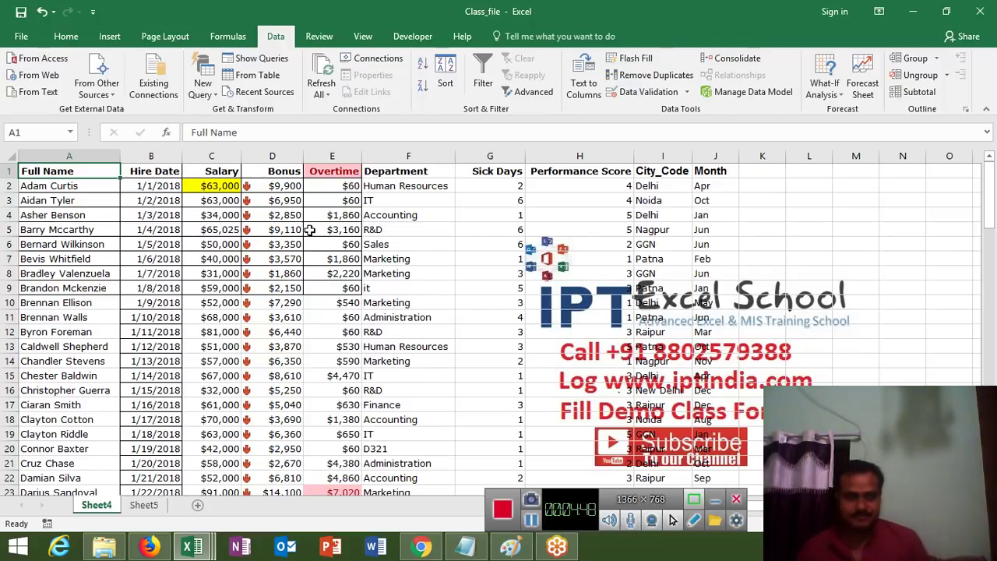
{"action": "left_click", "coordinate": [146, 506]}
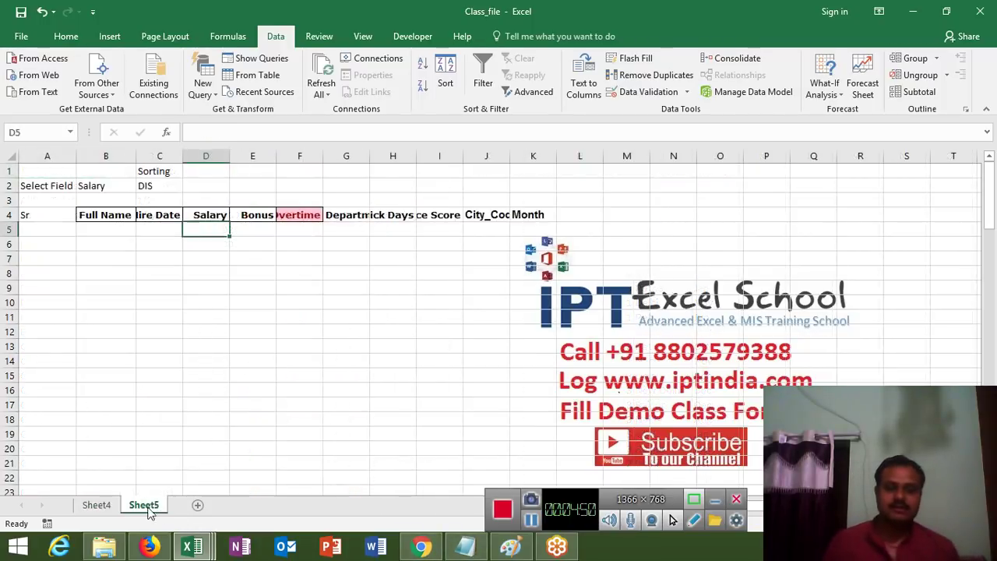